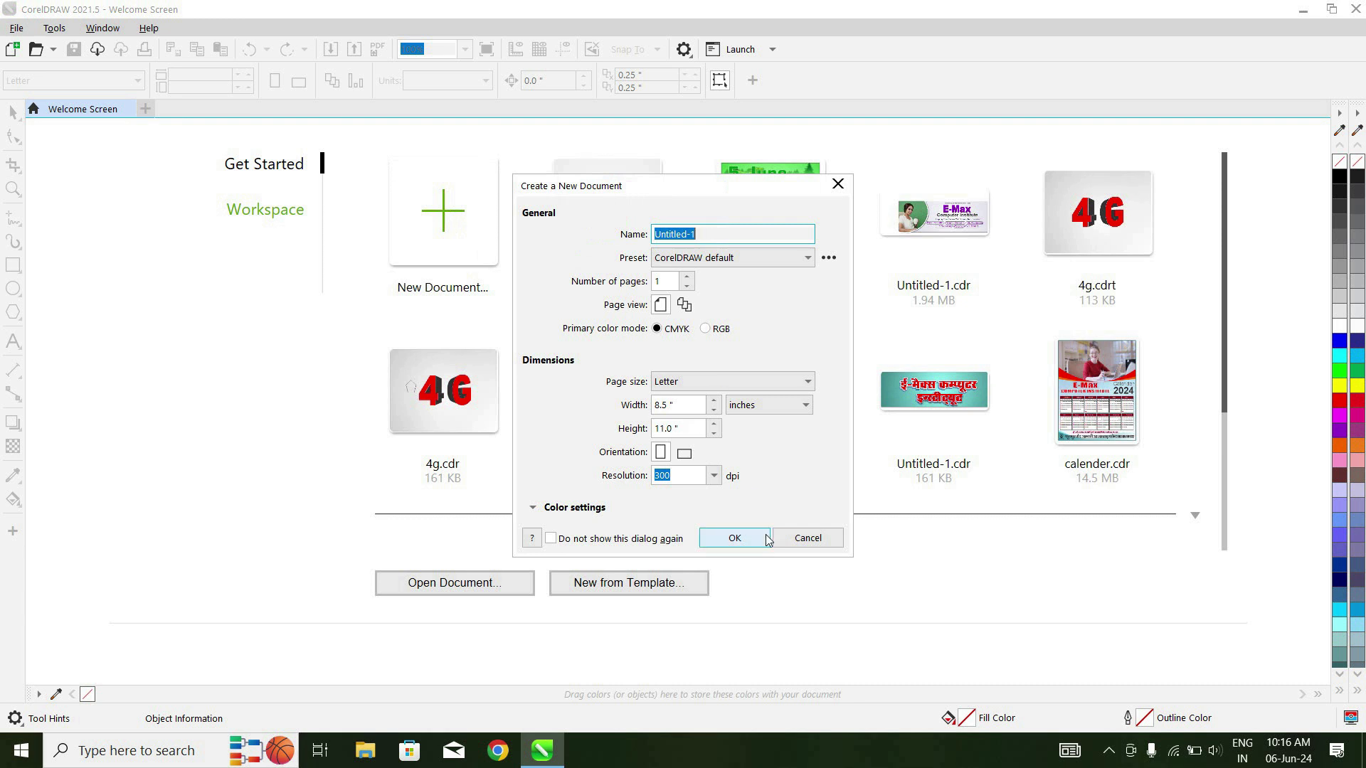
Step: Switch the document units to pixels and set the page size to 500 by 500 px
{"action": "left_click", "coordinate": [469, 79]}
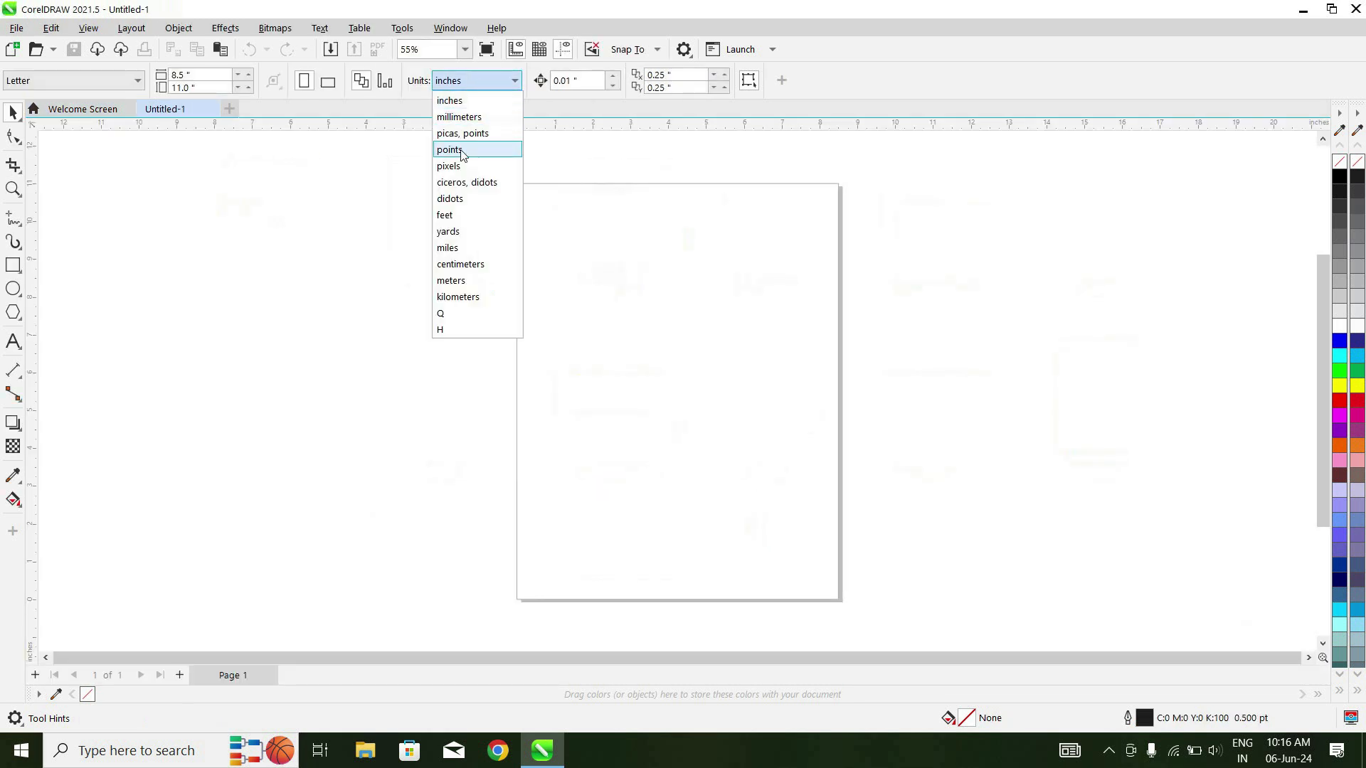
{"action": "left_click", "coordinate": [448, 166]}
{"action": "type", "text": "500"}
{"action": "key", "text": "Tab"}
{"action": "type", "text": "500"}
{"action": "key", "text": "Return"}
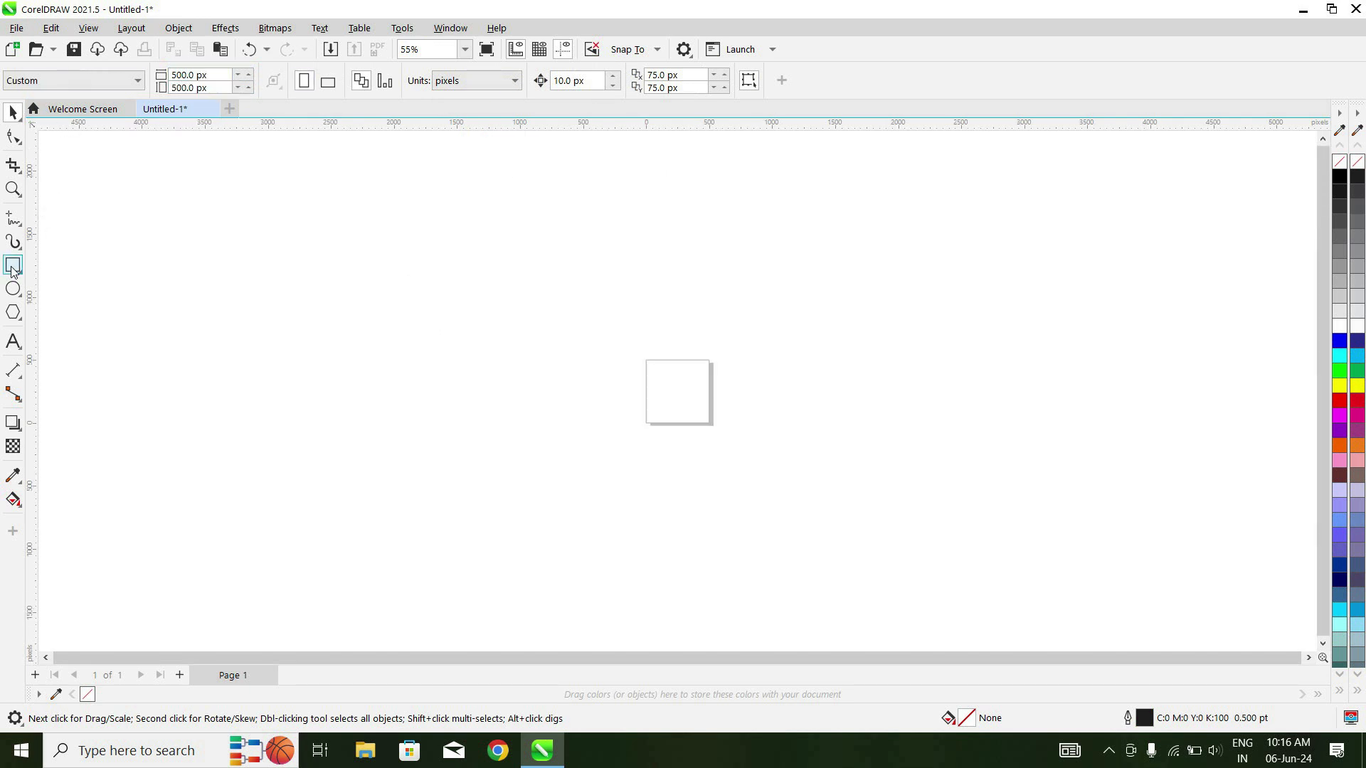
Step: Add a page-sized rectangle with a light grey outline and lock it in place
{"action": "double_click", "coordinate": [12, 268]}
{"action": "right_click", "coordinate": [1342, 314]}
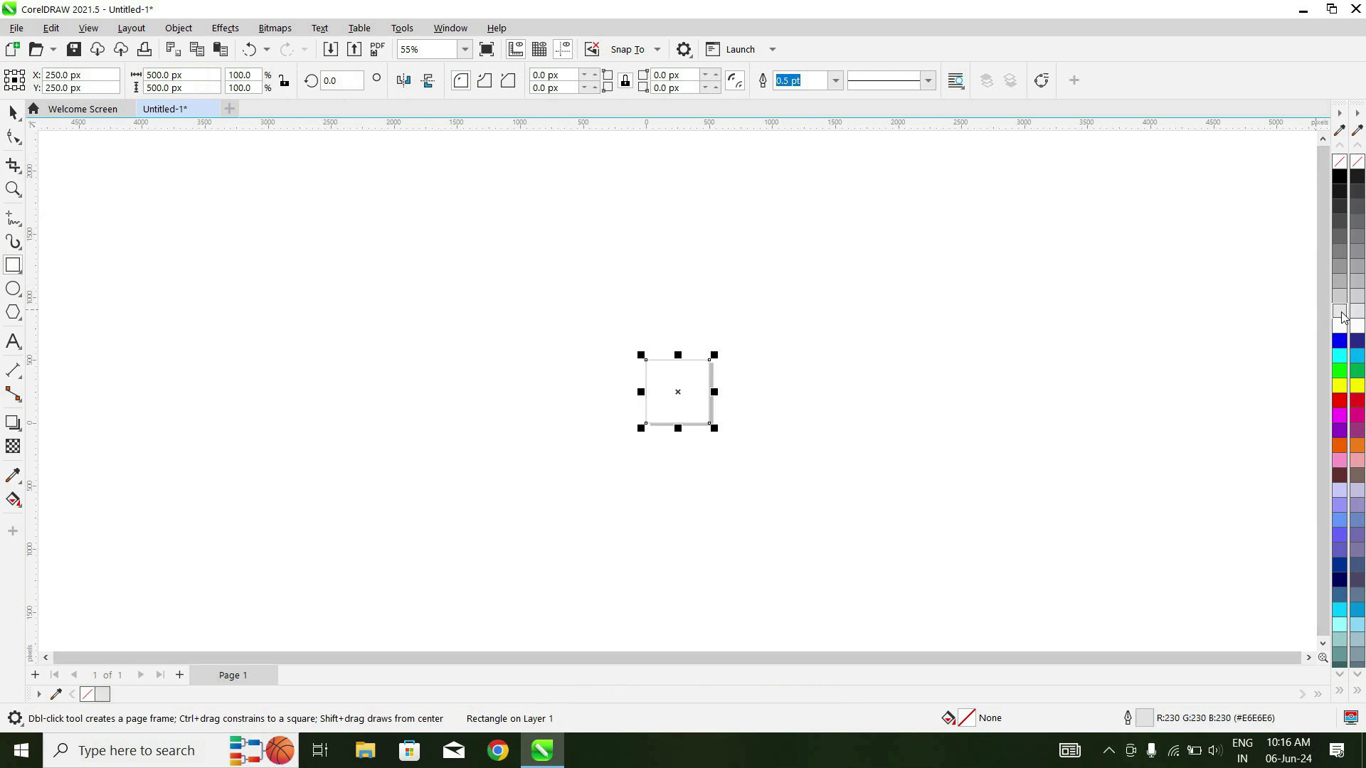
{"action": "key", "text": "shift+F2"}
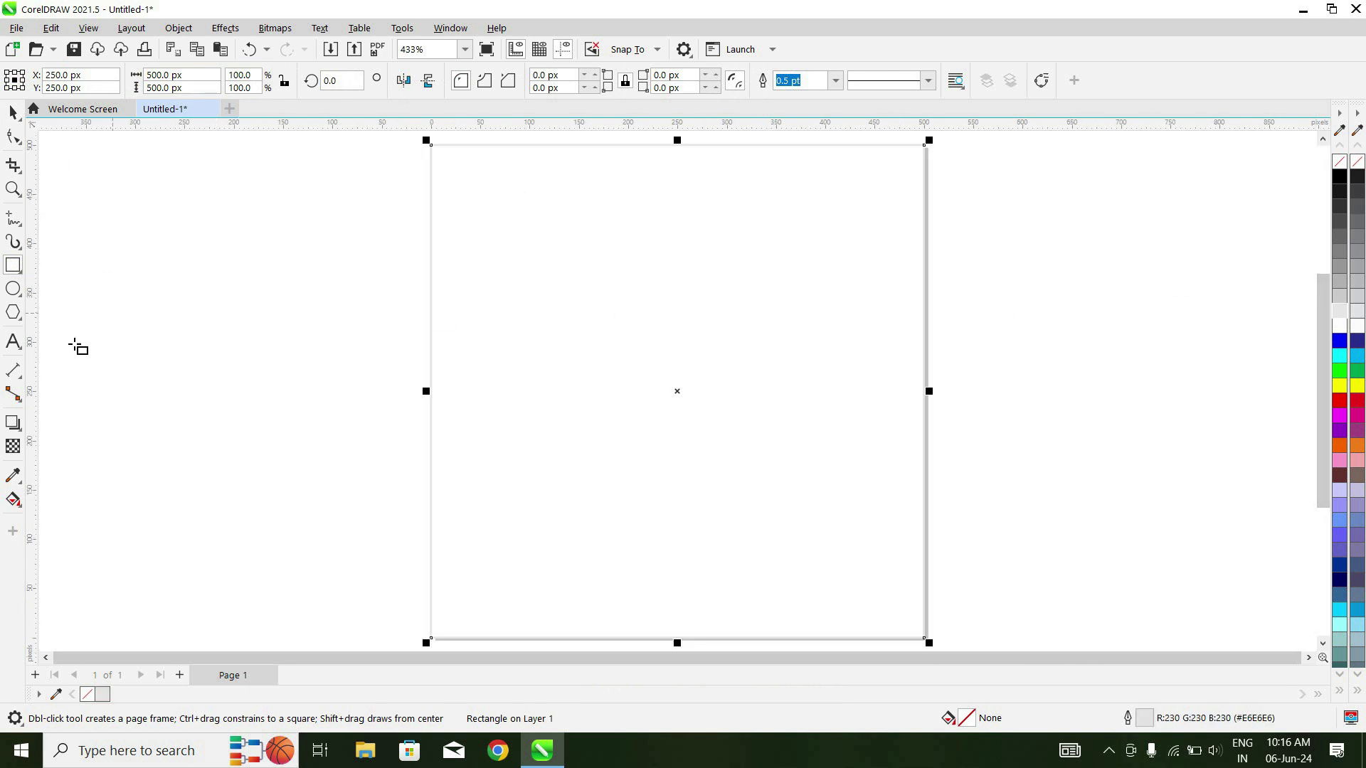
{"action": "key", "text": "F7"}
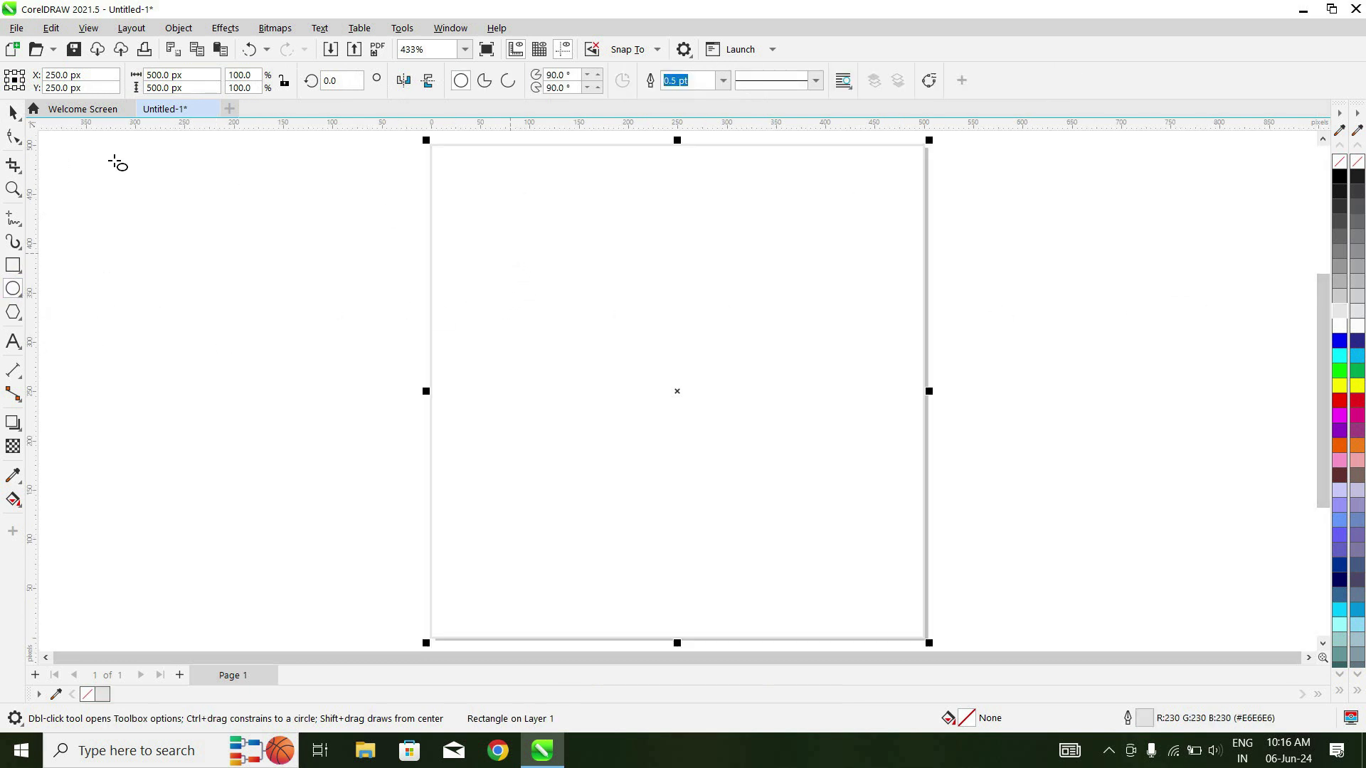
{"action": "left_click", "coordinate": [13, 114]}
{"action": "left_click", "coordinate": [178, 28]}
{"action": "mouse_move", "coordinate": [238, 347]}
{"action": "left_click", "coordinate": [420, 352]}
Step: Draw a circle about 277 px in diameter and centre it on the page
{"action": "left_click", "coordinate": [13, 288]}
{"action": "left_click_drag", "start_coordinate": [449, 265], "coordinate": [704, 538]}
{"action": "key", "text": "p"}
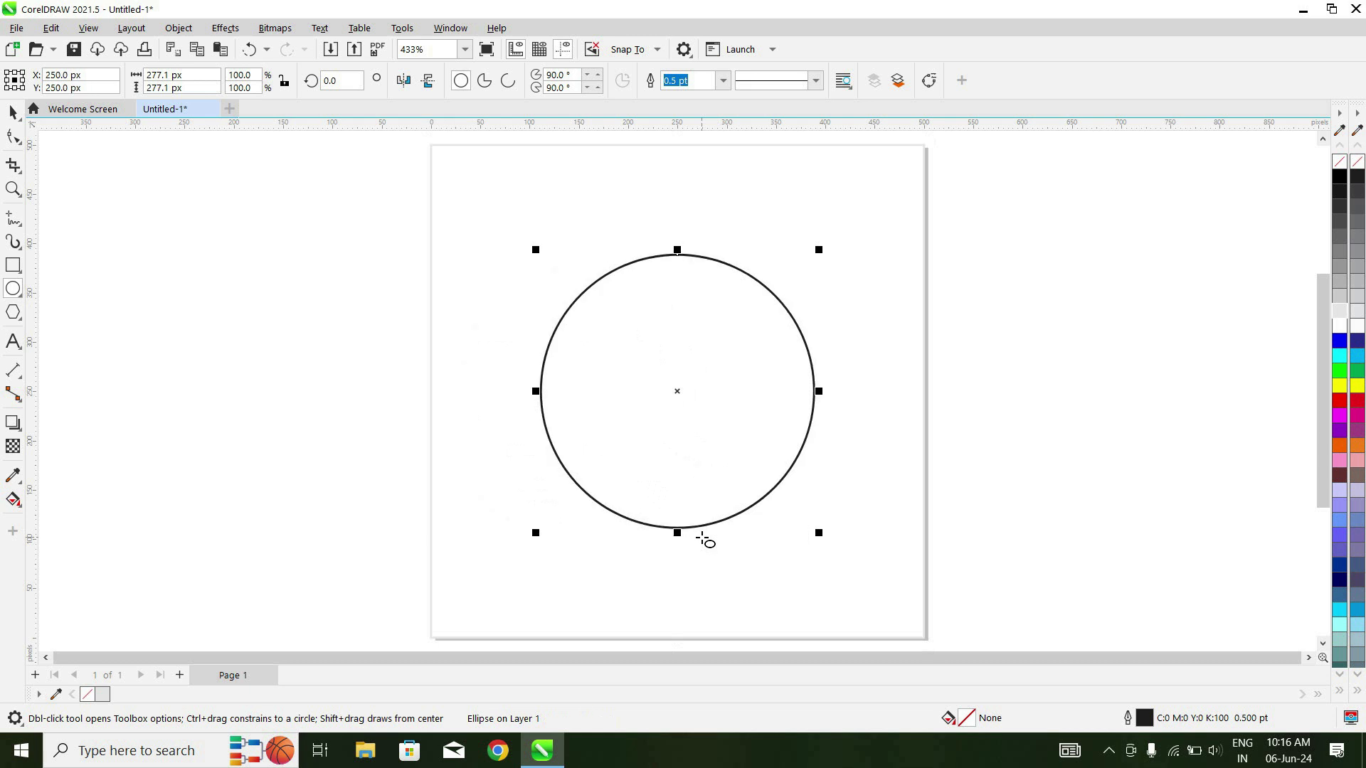
Step: Give the circle a vertical fountain fill from bright green down to darker green and remove its outline
{"action": "left_click", "coordinate": [23, 515]}
{"action": "left_click", "coordinate": [72, 499]}
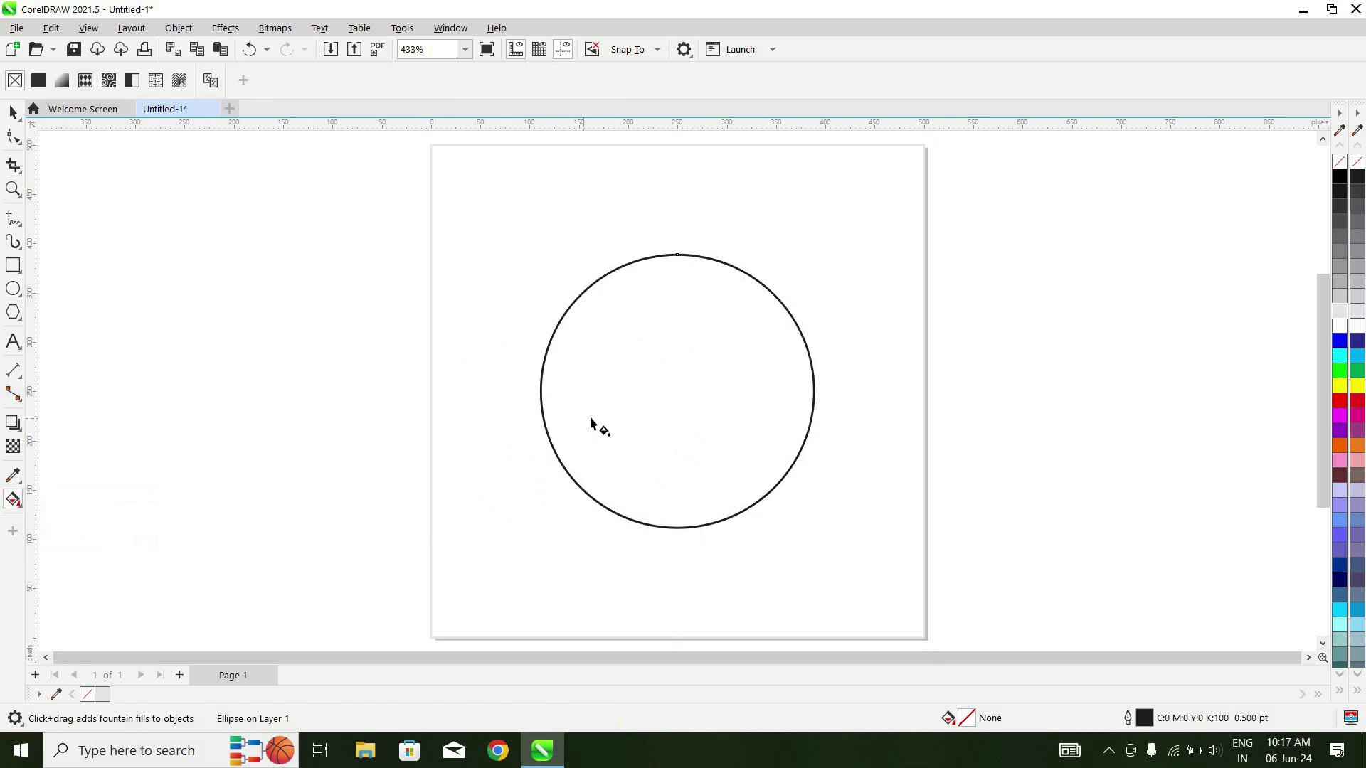
{"action": "left_click_drag", "start_coordinate": [689, 347], "coordinate": [689, 527]}
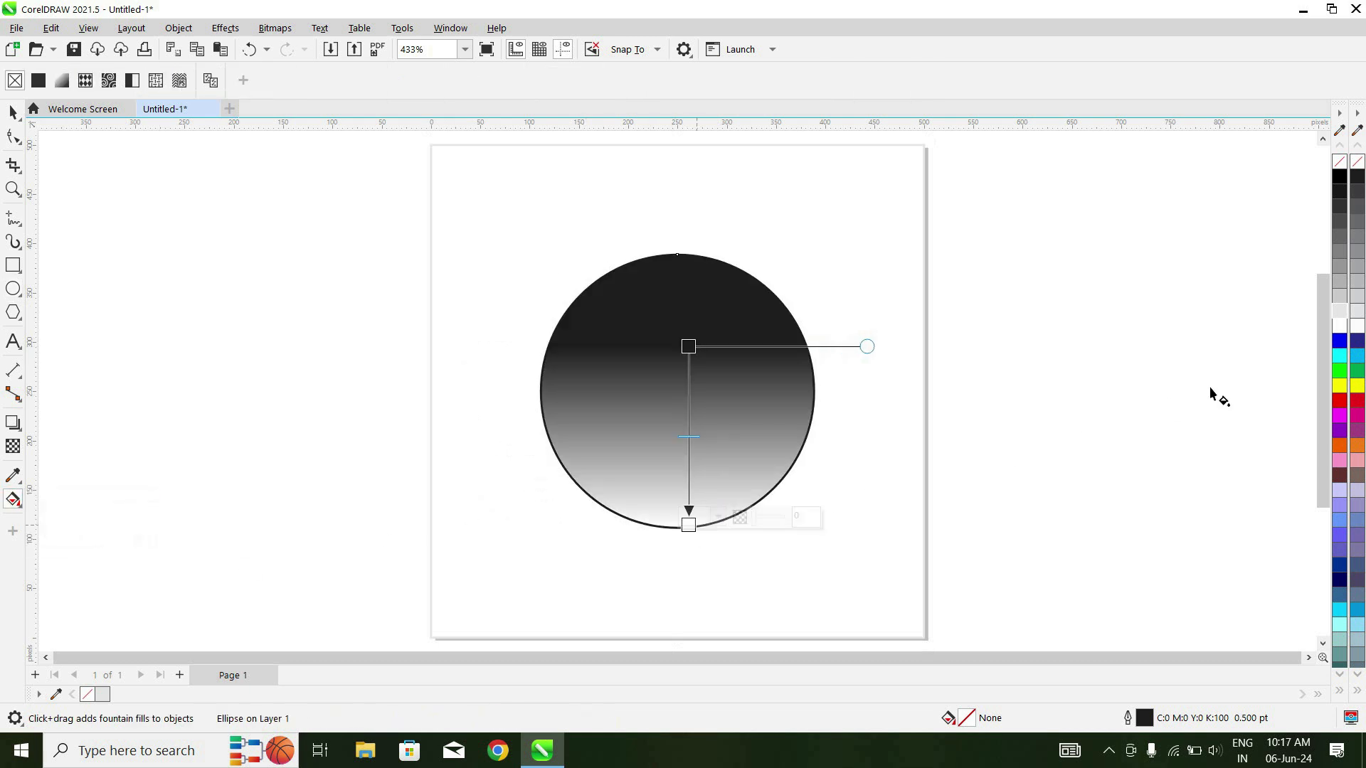
{"action": "left_click", "coordinate": [1339, 370]}
{"action": "left_click", "coordinate": [689, 347]}
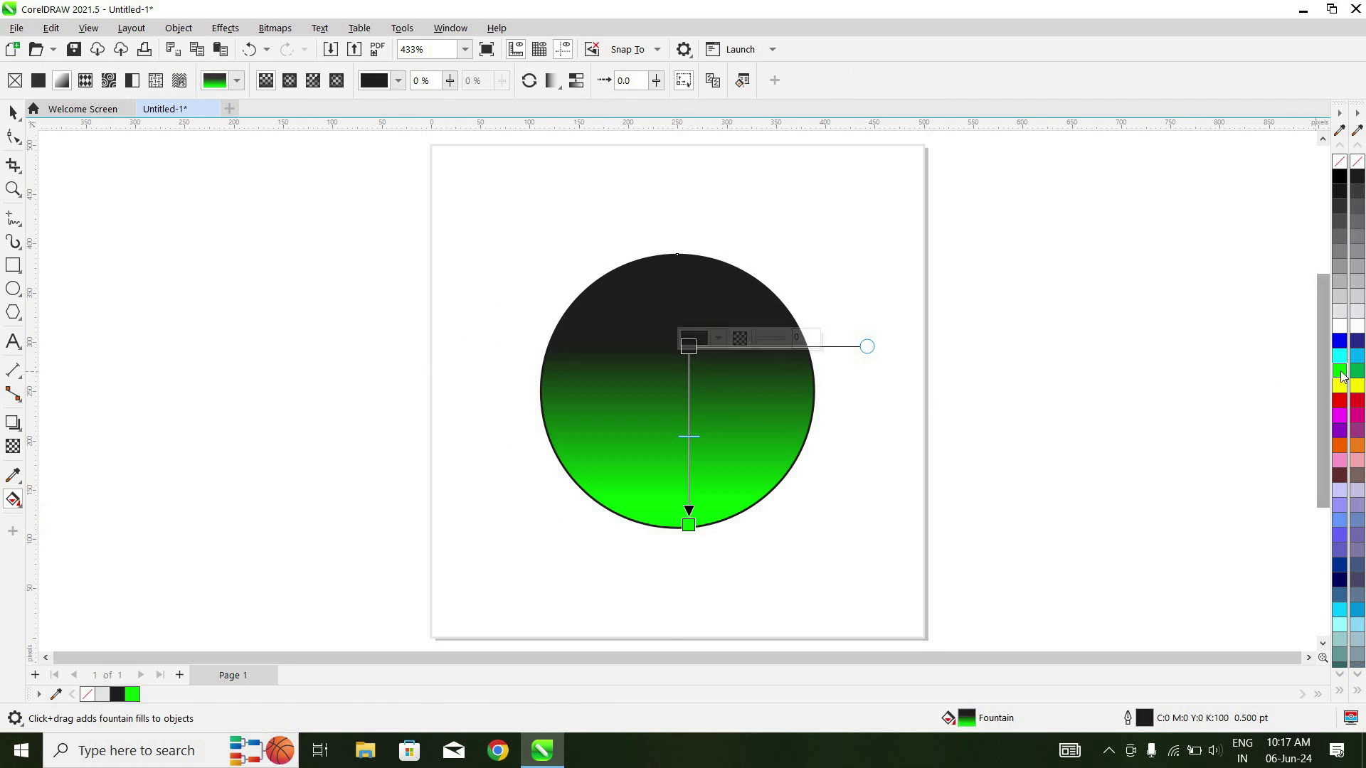
{"action": "left_click", "coordinate": [1340, 370]}
{"action": "left_click", "coordinate": [688, 526]}
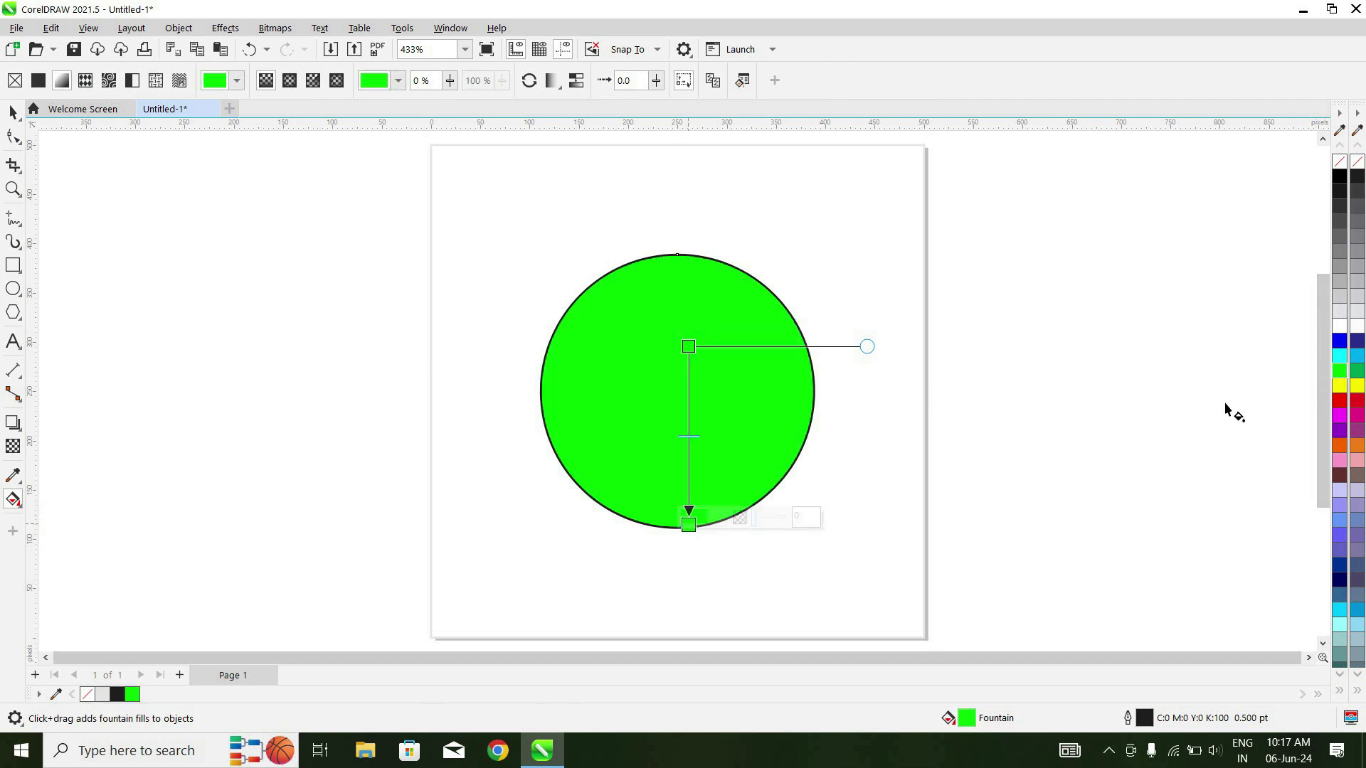
{"action": "left_click", "coordinate": [1340, 376]}
{"action": "left_click", "coordinate": [1305, 390]}
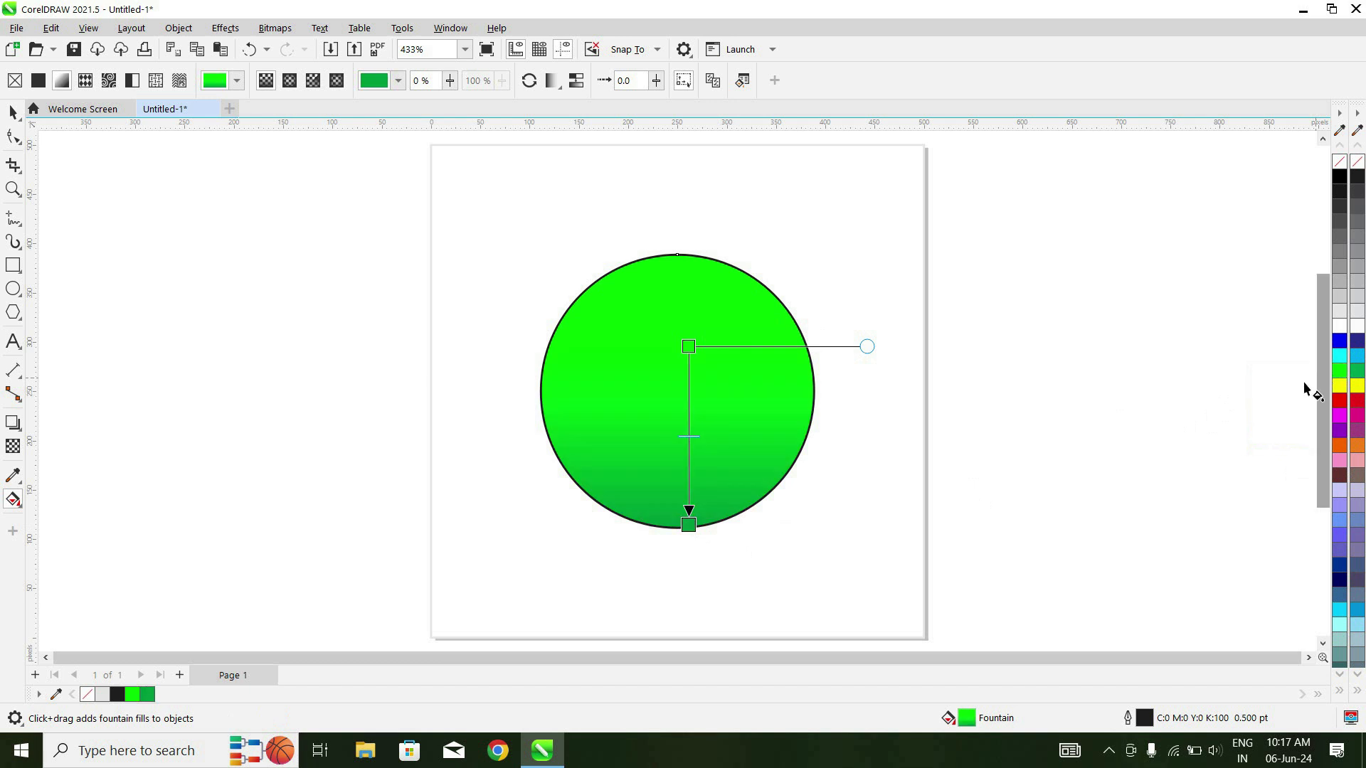
{"action": "left_click", "coordinate": [13, 113]}
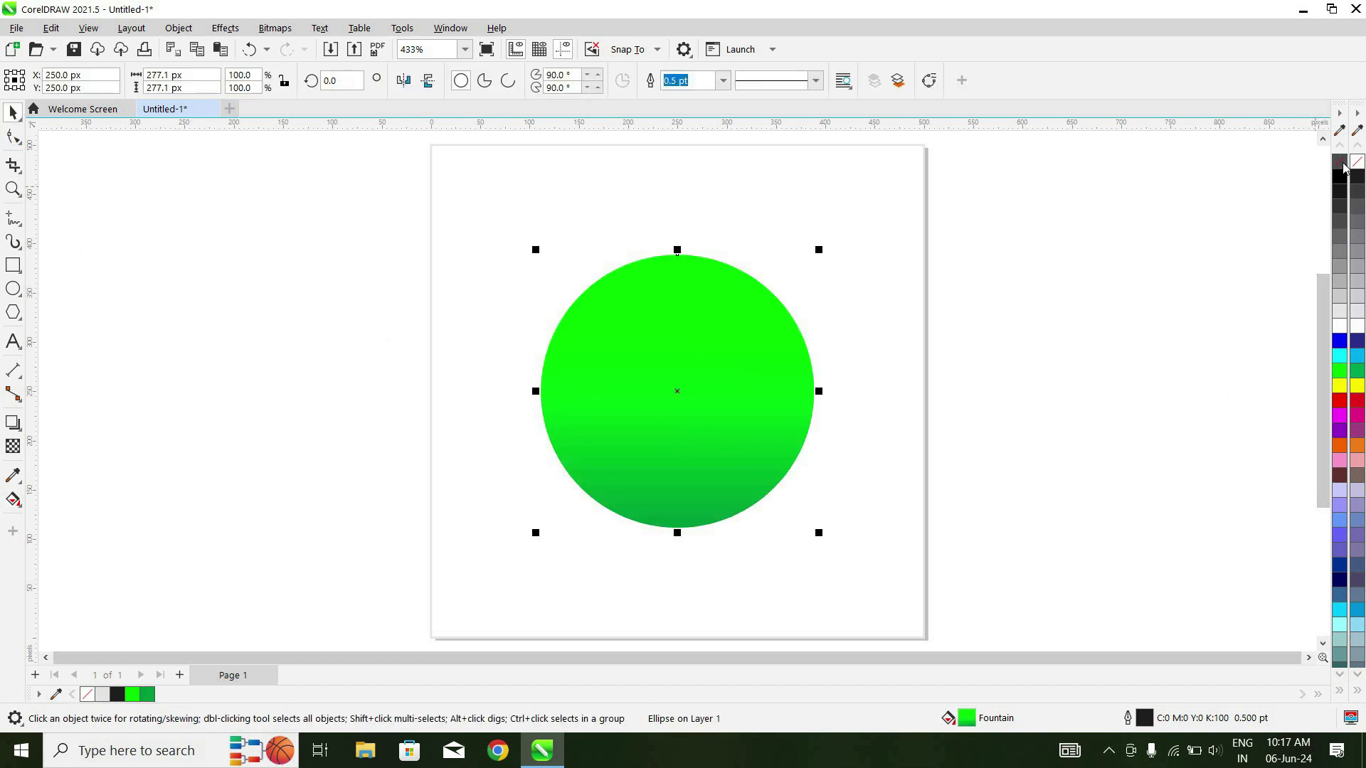
Step: Turn the circle into a pie shape covering only its lower half, from 180° to 0°
{"action": "key", "text": "F10"}
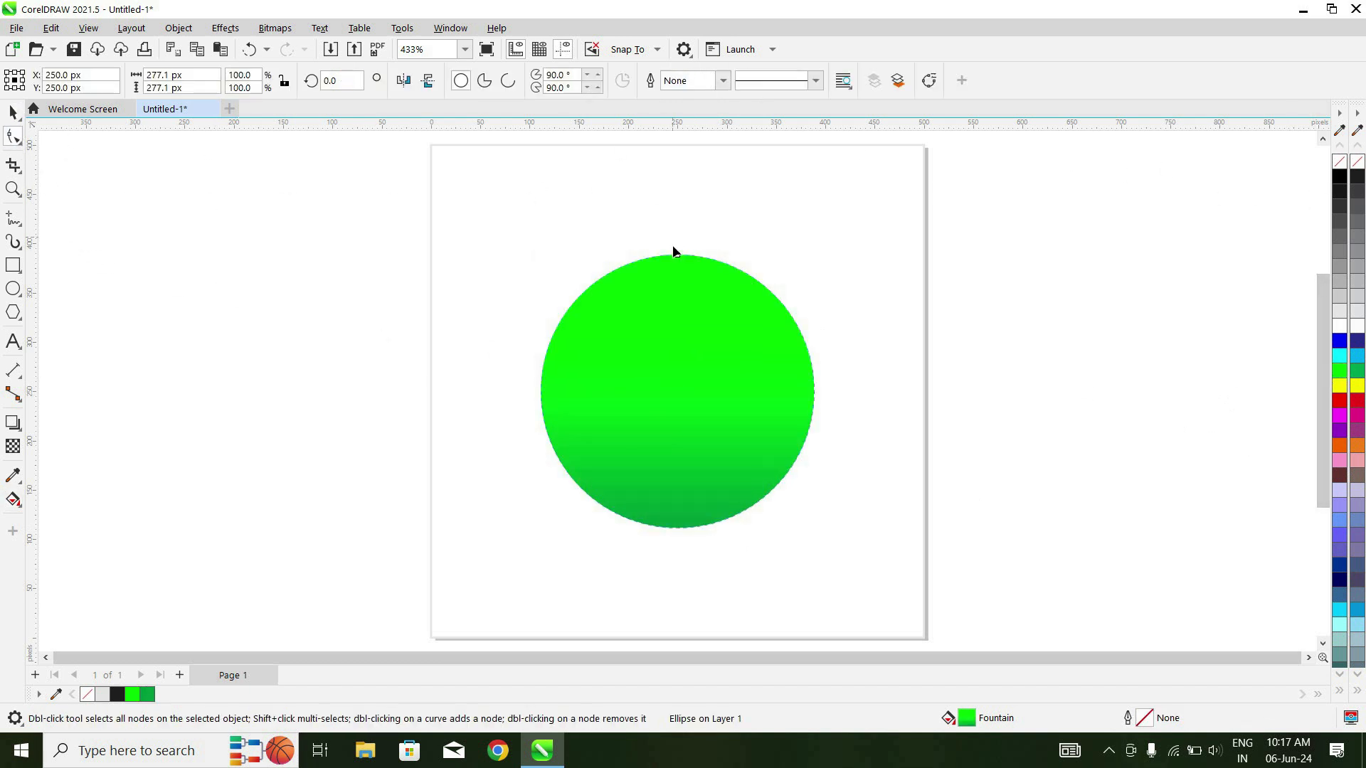
{"action": "left_click_drag", "start_coordinate": [677, 255], "coordinate": [594, 274]}
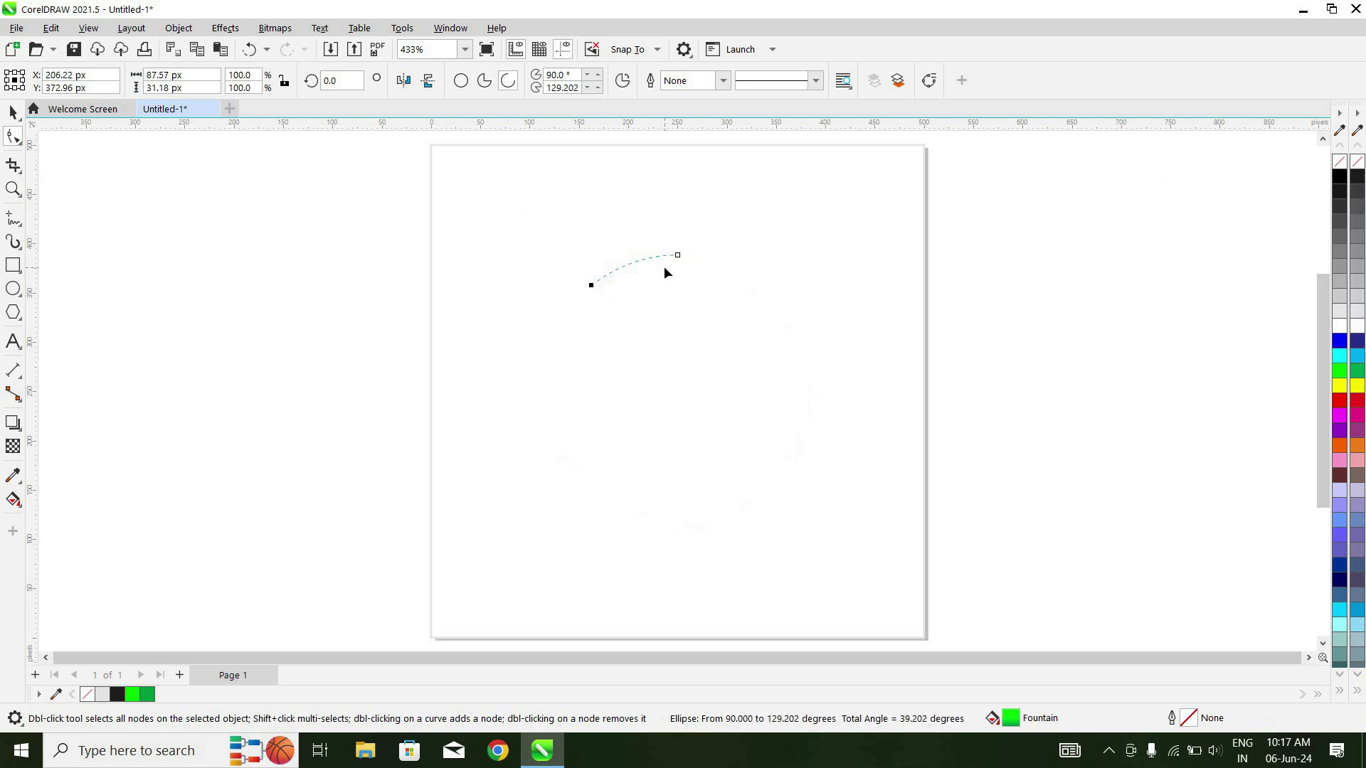
{"action": "key", "text": "ctrl+z"}
{"action": "left_click", "coordinate": [484, 81]}
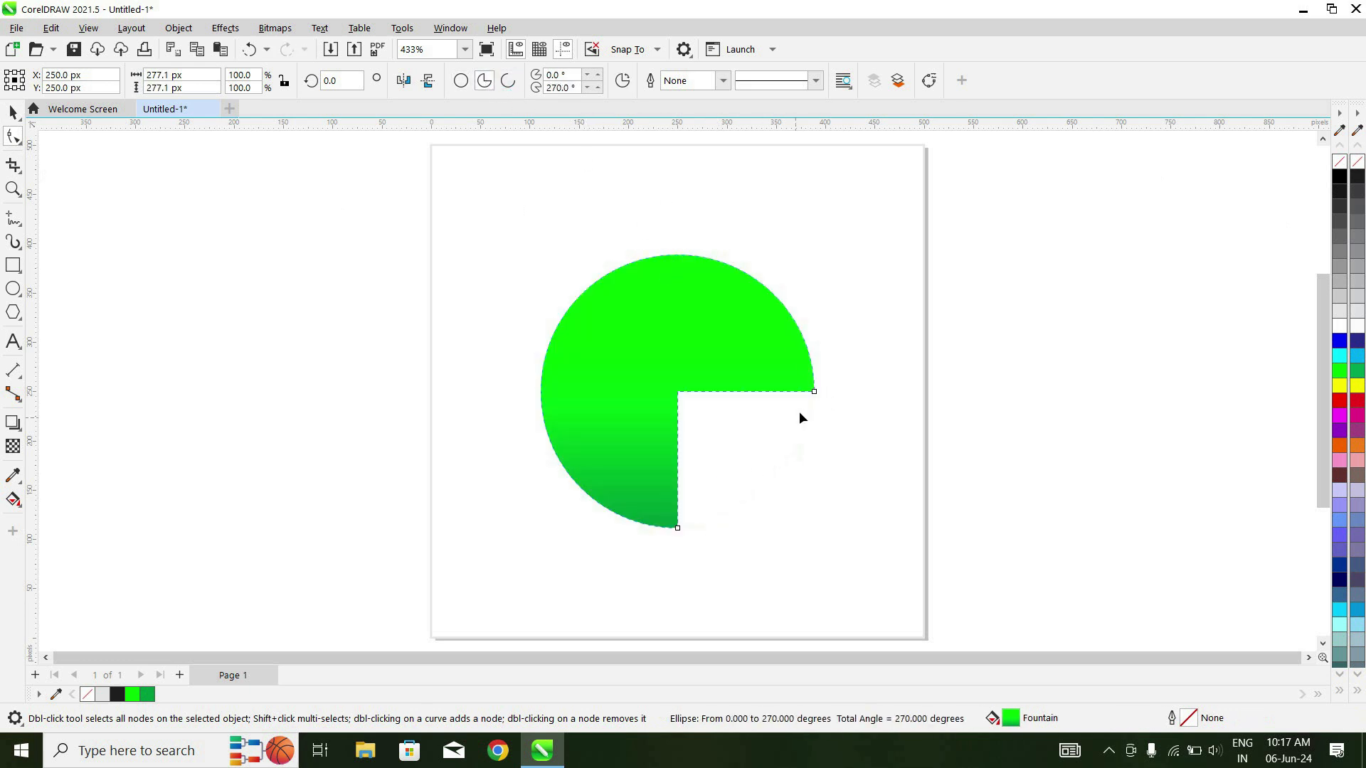
{"action": "left_click_drag", "start_coordinate": [815, 392], "coordinate": [566, 382]}
{"action": "left_click_drag", "start_coordinate": [679, 528], "coordinate": [845, 408]}
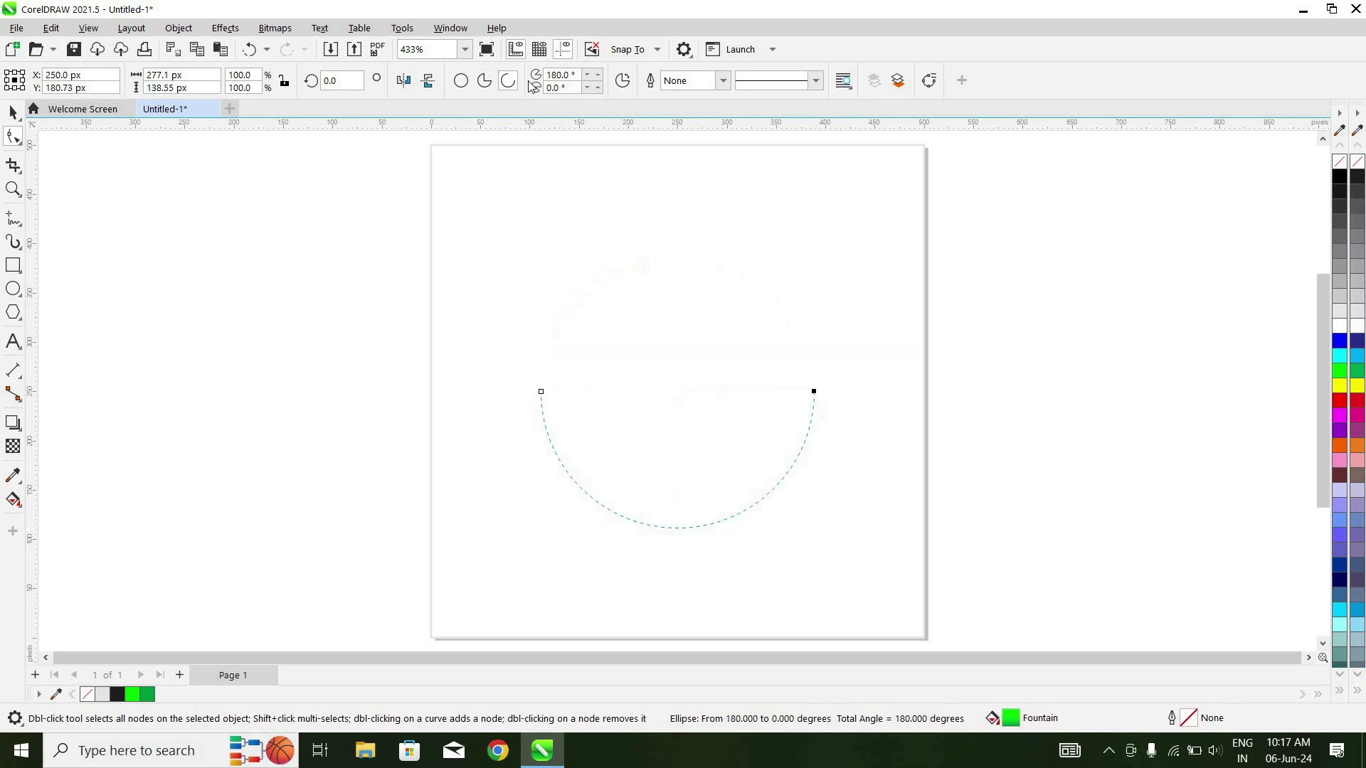
{"action": "left_click", "coordinate": [486, 82]}
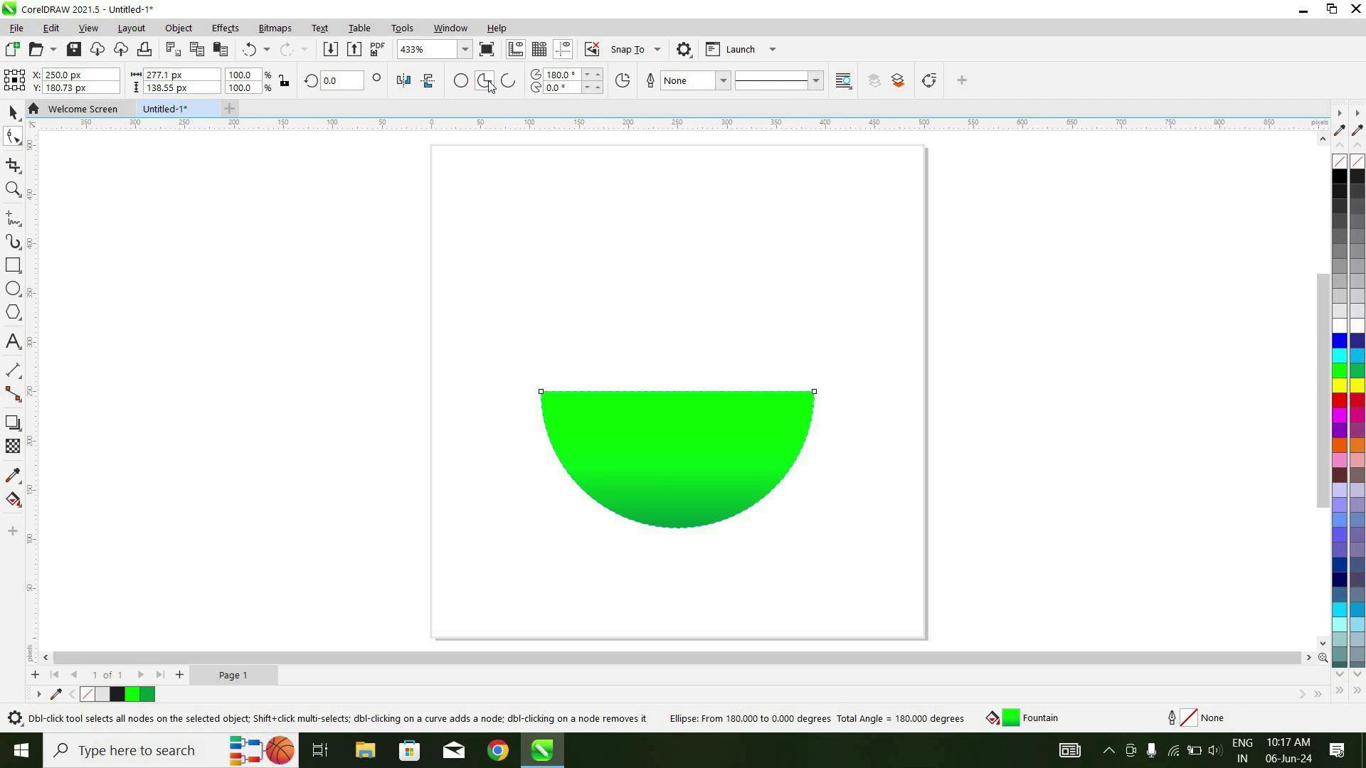
Step: Extend the half-circle's fountain fill to start above its flat edge, and widen the shape to about 296 px, centred on the page
{"action": "left_click", "coordinate": [24, 502]}
{"action": "left_click_drag", "start_coordinate": [688, 437], "coordinate": [687, 348]}
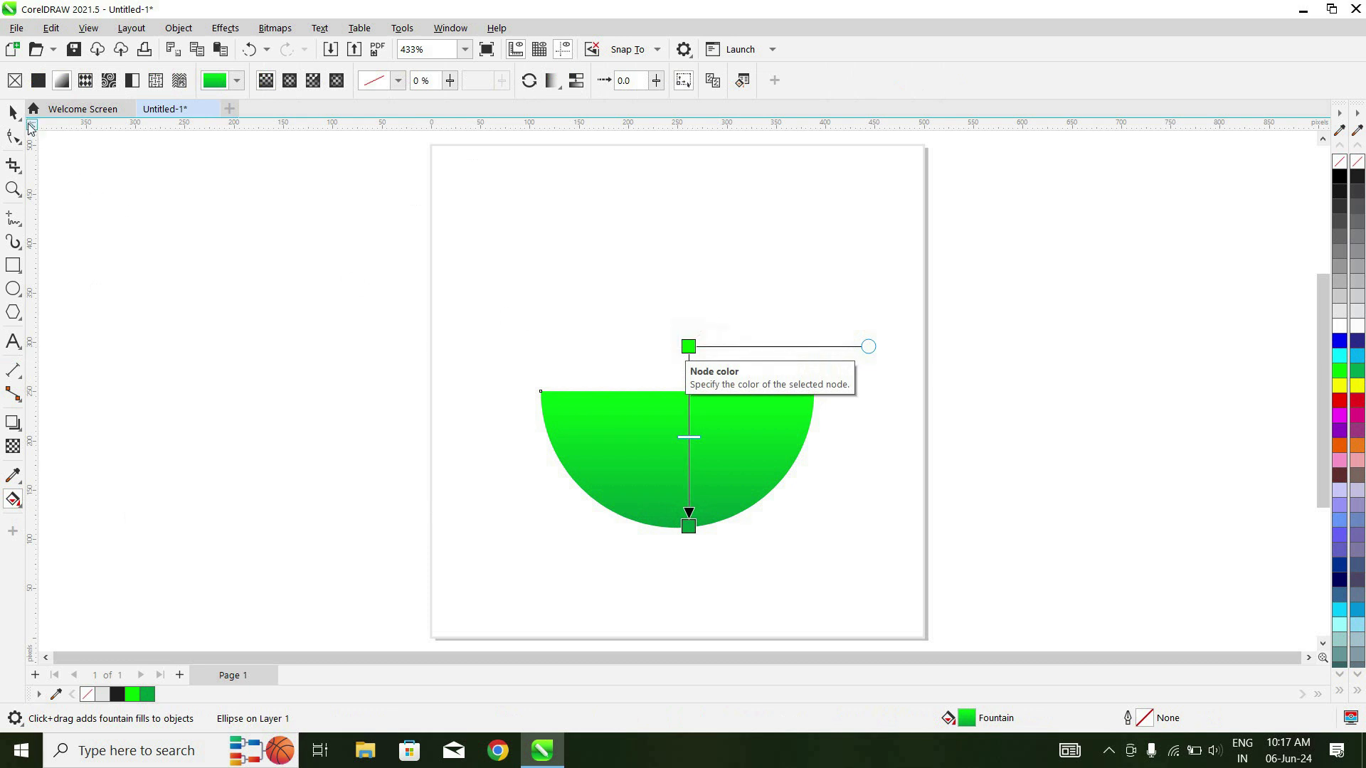
{"action": "left_click", "coordinate": [14, 114]}
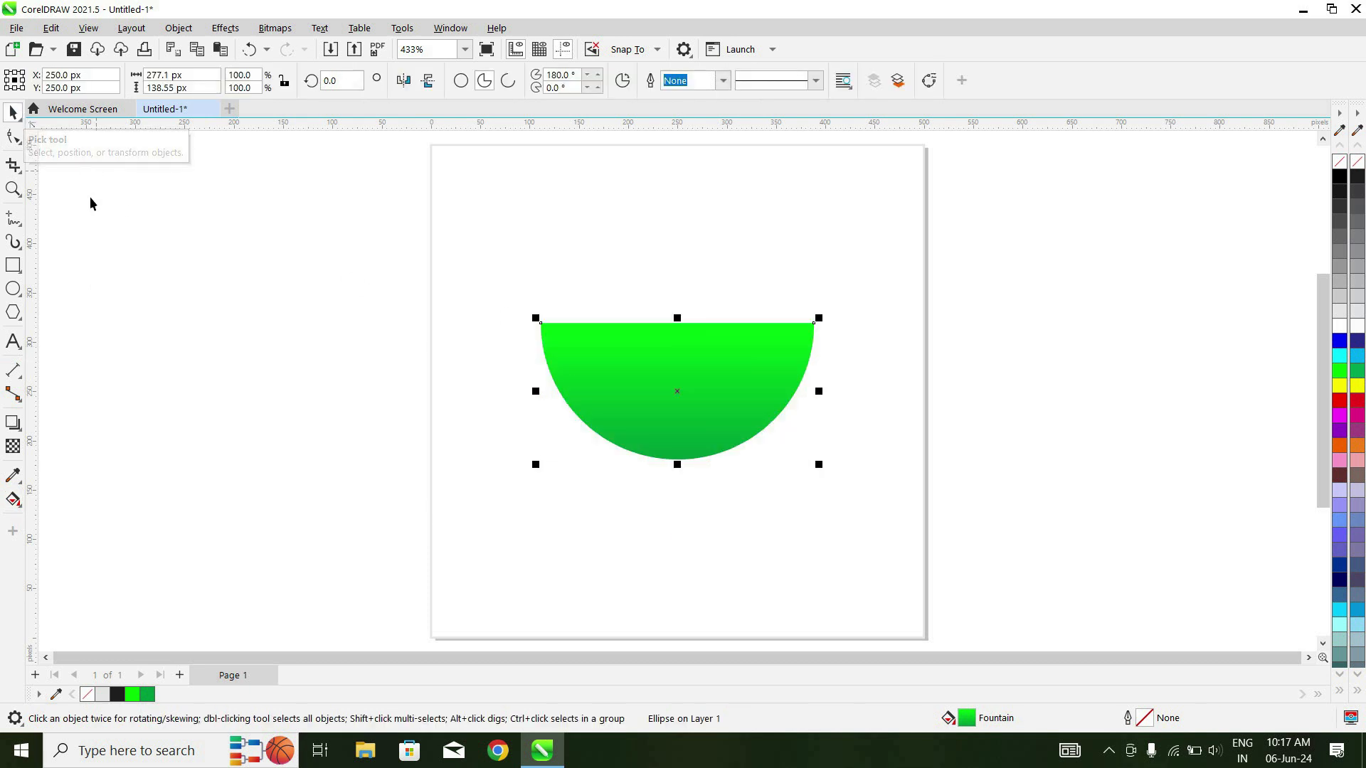
{"action": "left_click_drag", "start_coordinate": [819, 392], "coordinate": [837, 393]}
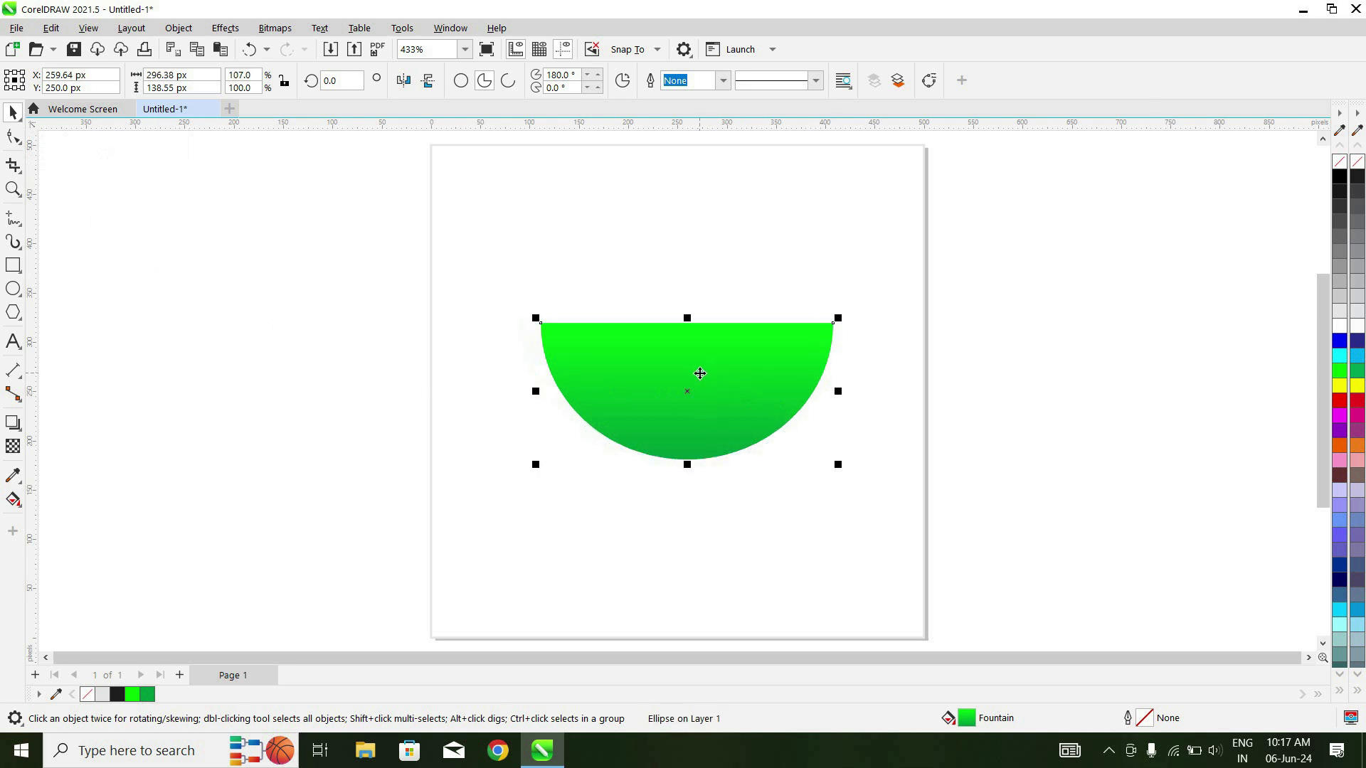
{"action": "key", "text": "p"}
Step: Make a small rotated copy of the half-circle and place it at the cup's upper right edge as a handle
{"action": "left_click_drag", "start_coordinate": [681, 396], "coordinate": [296, 366]}
{"action": "right_click", "coordinate": [296, 365]}
{"action": "left_click_drag", "start_coordinate": [149, 295], "coordinate": [858, 410]}
{"action": "left_click", "coordinate": [426, 425]}
{"action": "left_click", "coordinate": [422, 423]}
{"action": "left_click", "coordinate": [958, 412]}
Step: Draw a circle about 188 px in diameter left of the page and place an overlapping copy 110 px to its right
{"action": "left_click", "coordinate": [13, 288]}
{"action": "left_click_drag", "start_coordinate": [182, 255], "coordinate": [335, 441]}
{"action": "key", "text": "ctrl+c"}
{"action": "key", "text": "ctrl+v"}
{"action": "key", "text": "Right"}
{"action": "key", "text": "Right"}
{"action": "key", "text": "Right"}
{"action": "key", "text": "Right"}
{"action": "key", "text": "Right"}
{"action": "key", "text": "Right"}
{"action": "key", "text": "Right"}
{"action": "key", "text": "Right"}
{"action": "key", "text": "Right"}
{"action": "key", "text": "Right"}
{"action": "key", "text": "Right"}
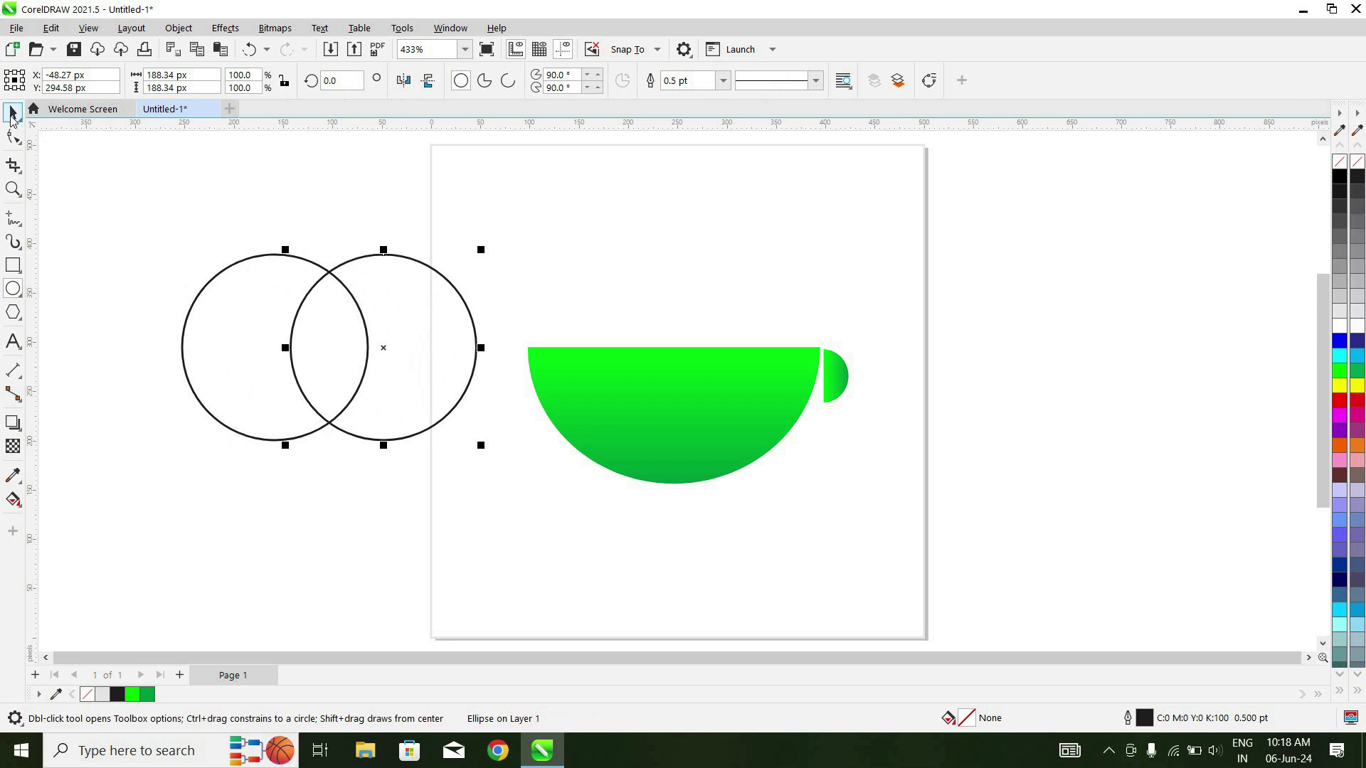
Step: Intersect the two overlapping circles and delete the circles, keeping only the lens-shaped piece
{"action": "left_click", "coordinate": [12, 113]}
{"action": "left_click_drag", "start_coordinate": [111, 193], "coordinate": [501, 488]}
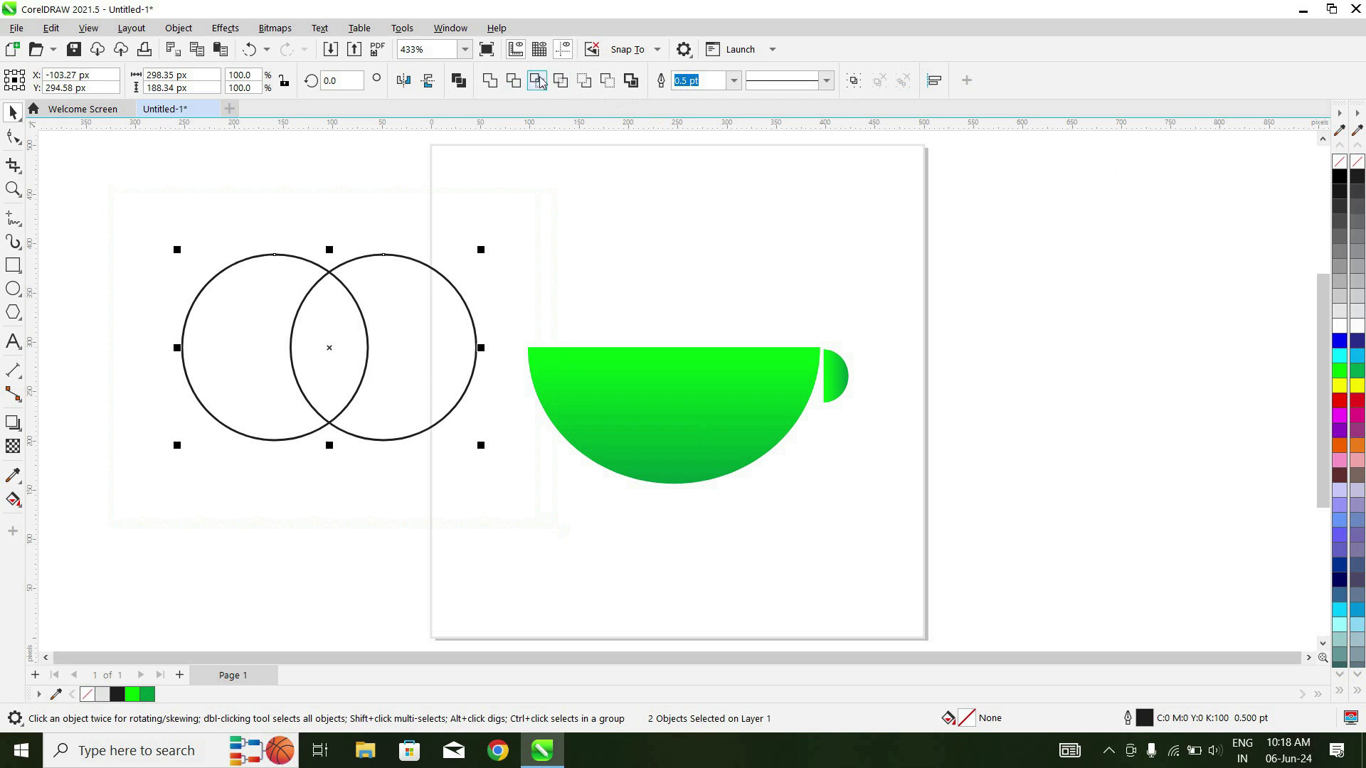
{"action": "left_click", "coordinate": [552, 80]}
{"action": "left_click_drag", "start_coordinate": [327, 348], "coordinate": [619, 258]}
{"action": "left_click_drag", "start_coordinate": [146, 209], "coordinate": [545, 491]}
{"action": "key", "text": "Delete"}
Step: Left of the page, rotate the lens shape to 45° about its lower tip and add a copy rotated to 300°
{"action": "left_click", "coordinate": [633, 261]}
{"action": "left_click_drag", "start_coordinate": [633, 261], "coordinate": [234, 399]}
{"action": "left_click", "coordinate": [222, 396]}
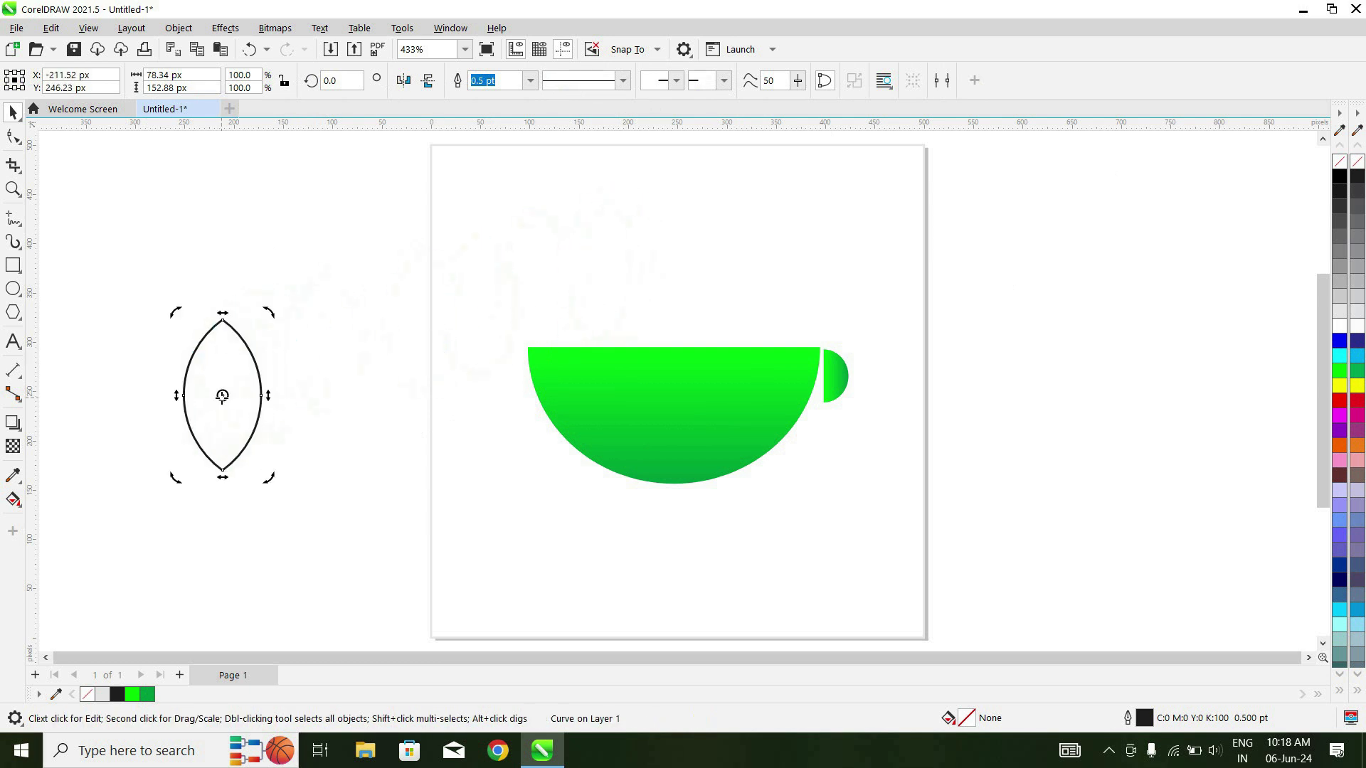
{"action": "left_click_drag", "start_coordinate": [173, 311], "coordinate": [110, 384]}
{"action": "key", "text": "ctrl+z"}
{"action": "left_click_drag", "start_coordinate": [222, 396], "coordinate": [214, 439]}
{"action": "left_click_drag", "start_coordinate": [174, 313], "coordinate": [130, 418]}
{"action": "left_click_drag", "start_coordinate": [103, 353], "coordinate": [321, 424]}
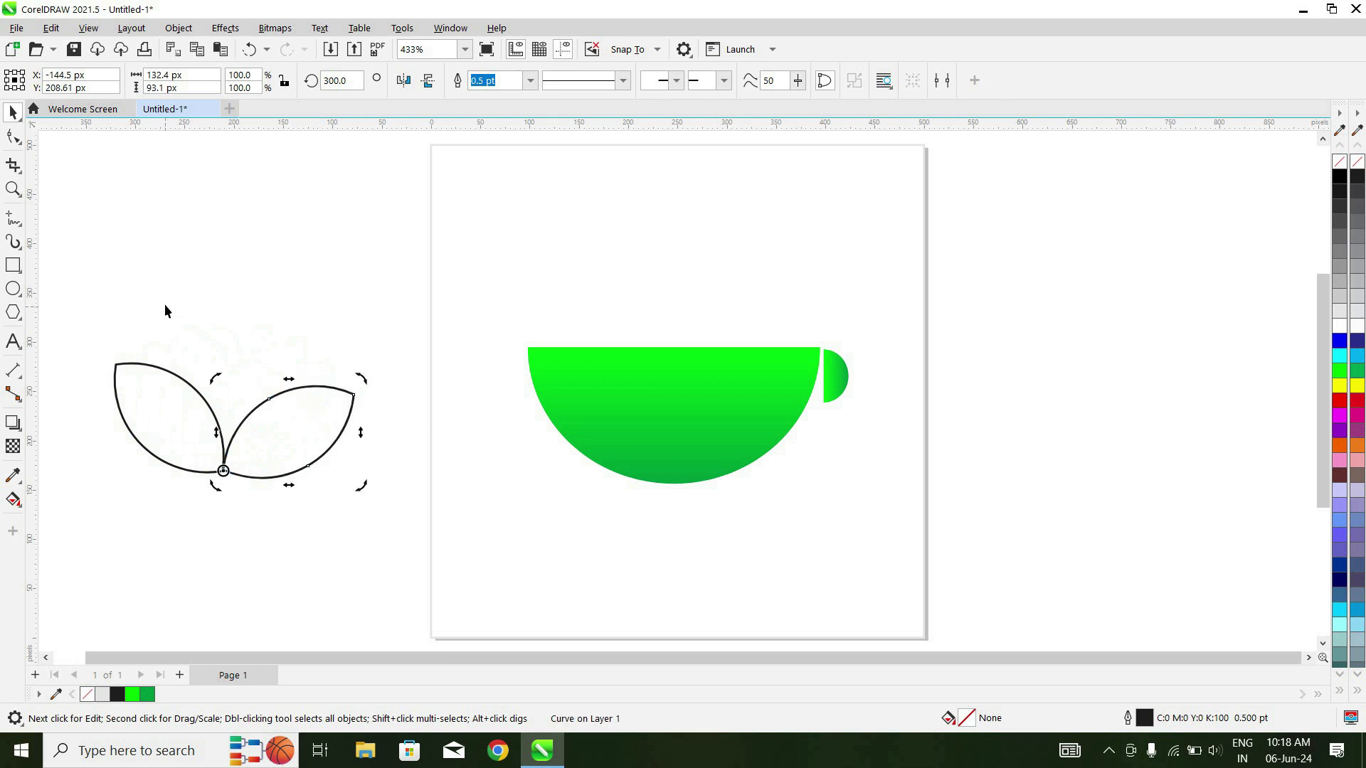
Step: Shift the right leaf 20 px to the right, leaving a gap between the two leaves
{"action": "left_click", "coordinate": [289, 421]}
{"action": "key", "text": "Right"}
{"action": "key", "text": "Right"}
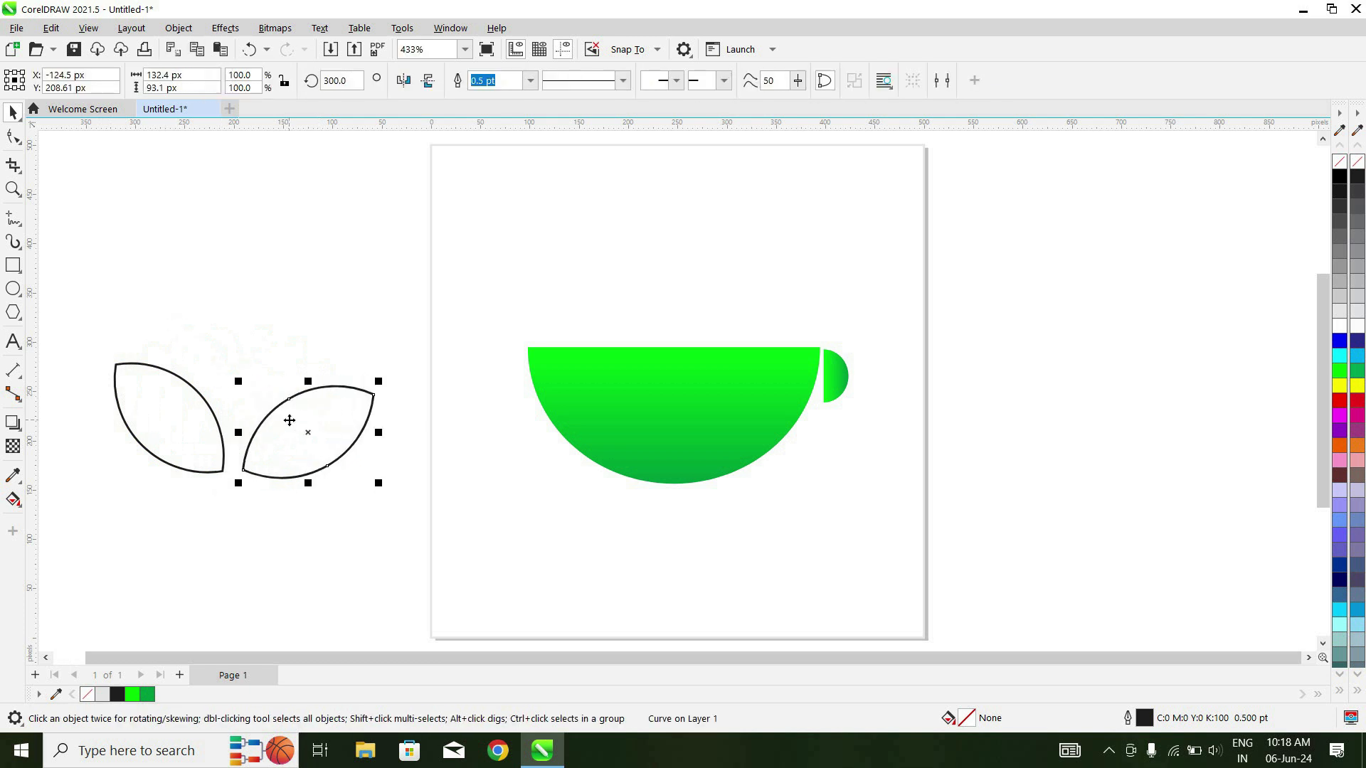
{"action": "key", "text": "Up"}
{"action": "key", "text": "Down"}
Step: Copy the cup's fill and outline properties to both leaves
{"action": "left_click_drag", "start_coordinate": [80, 326], "coordinate": [430, 545]}
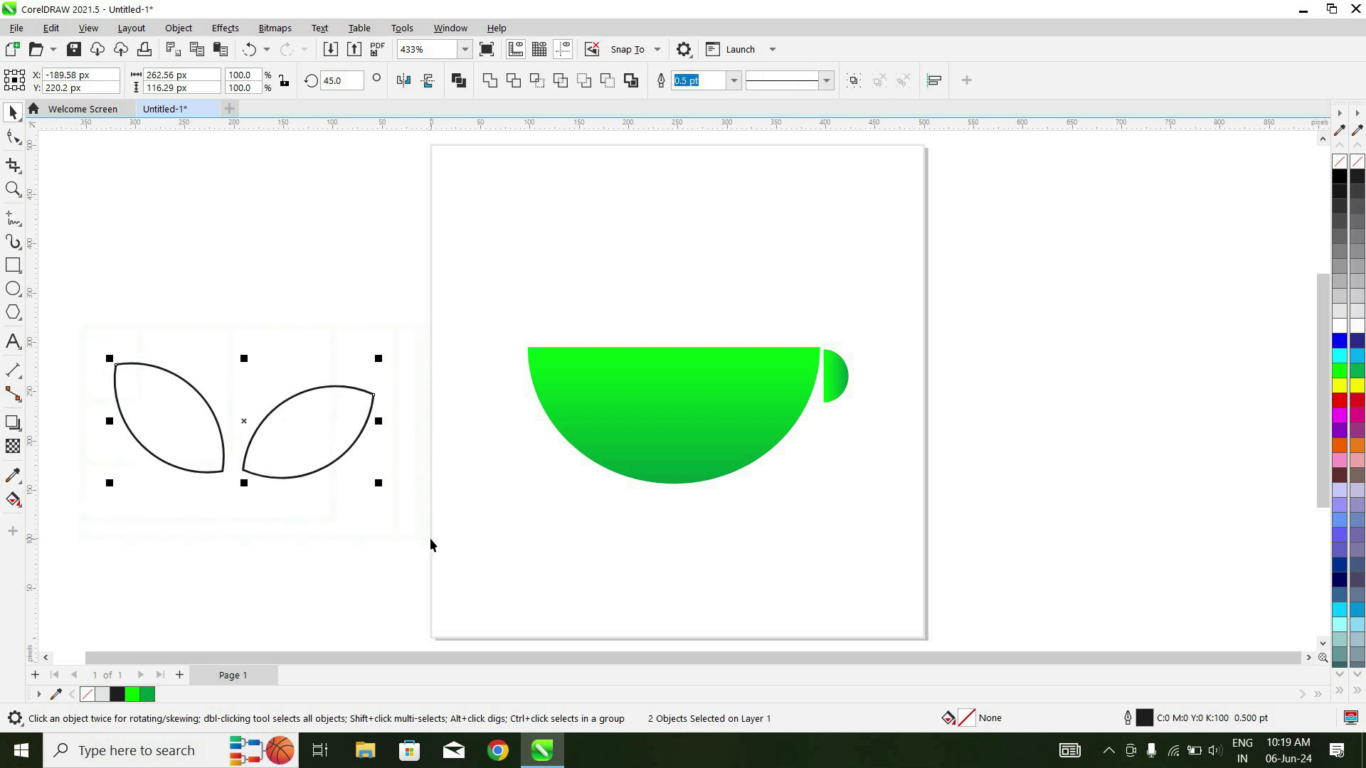
{"action": "left_click", "coordinate": [88, 28]}
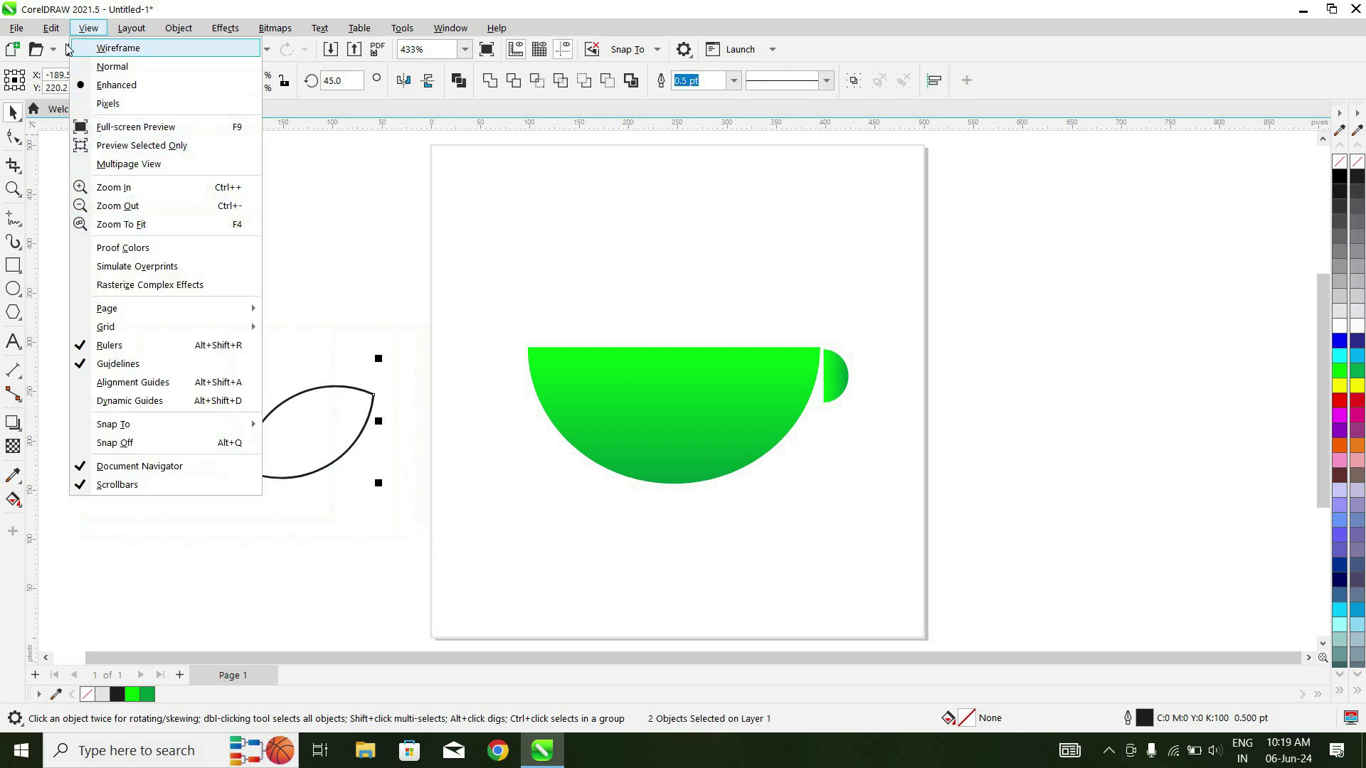
{"action": "mouse_move", "coordinate": [51, 28]}
{"action": "left_click", "coordinate": [106, 145]}
{"action": "left_click", "coordinate": [523, 355]}
{"action": "left_click", "coordinate": [522, 338]}
{"action": "left_click", "coordinate": [695, 400]}
{"action": "left_click", "coordinate": [680, 412]}
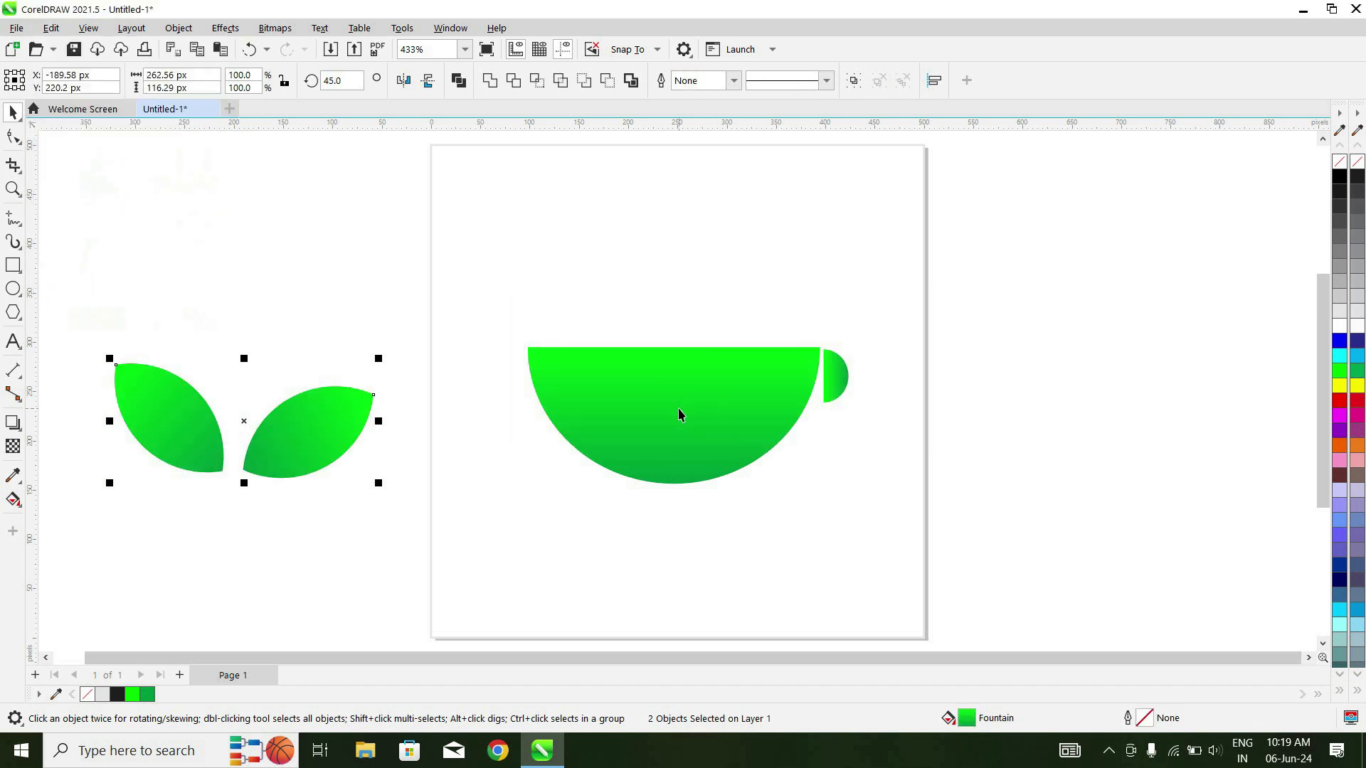
Step: Move both leaves onto the page just above the cup and scale the pair down to about 116 px wide
{"action": "left_click", "coordinate": [69, 288]}
{"action": "left_click_drag", "start_coordinate": [70, 288], "coordinate": [420, 523]}
{"action": "left_click_drag", "start_coordinate": [249, 427], "coordinate": [689, 270]}
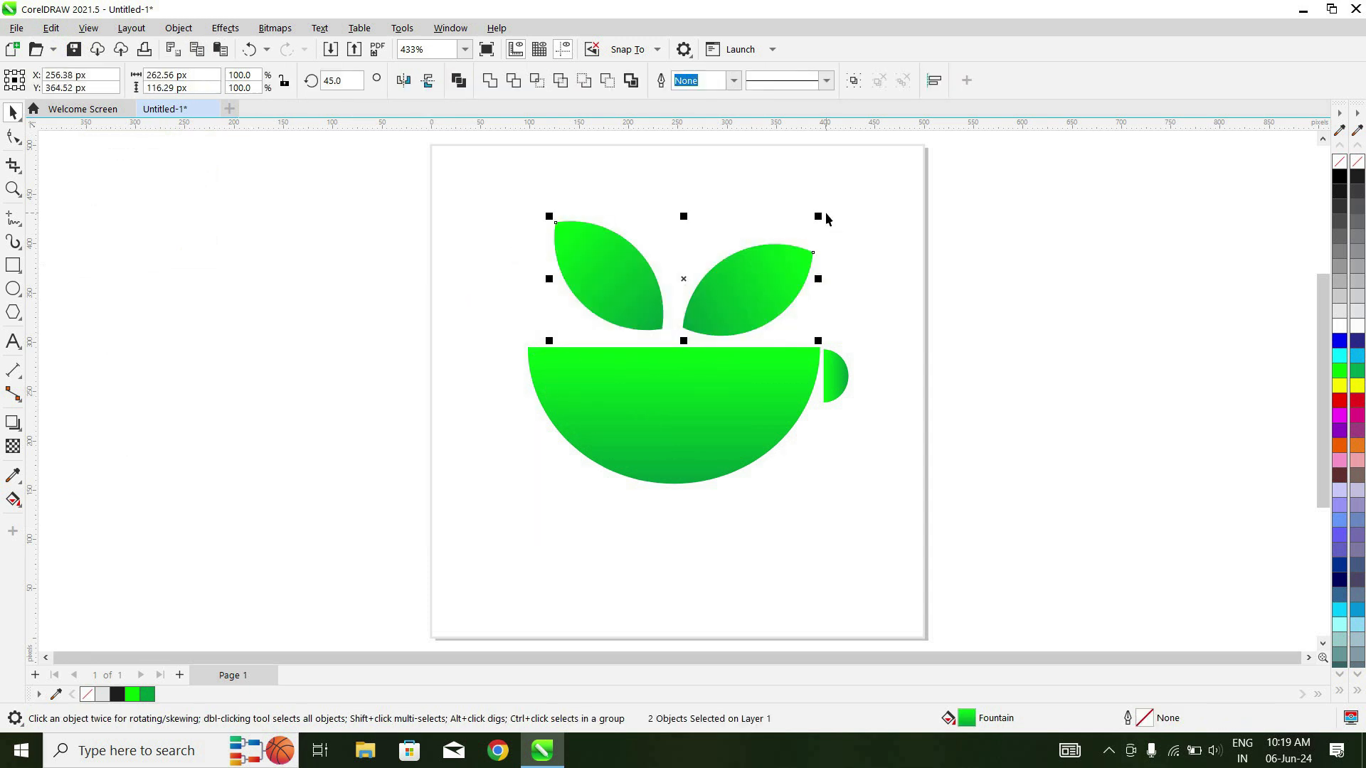
{"action": "left_click_drag", "start_coordinate": [819, 216], "coordinate": [743, 251]}
{"action": "left_click_drag", "start_coordinate": [686, 289], "coordinate": [668, 327]}
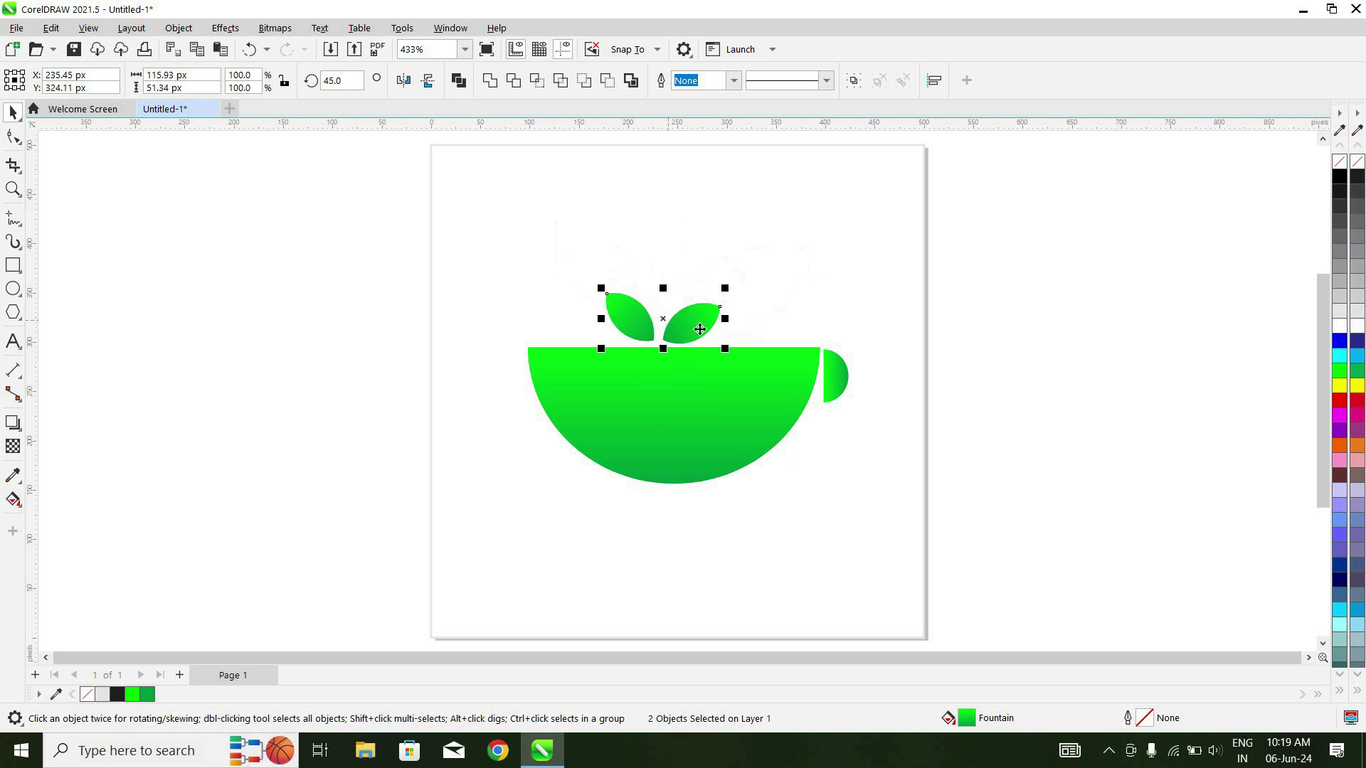
Step: Adjust the leaves' size and tilt to make the pair about 133 px wide, and centre it above the cup
{"action": "left_click_drag", "start_coordinate": [726, 290], "coordinate": [737, 274]}
{"action": "left_click", "coordinate": [693, 311]}
{"action": "left_click", "coordinate": [1014, 323]}
{"action": "left_click_drag", "start_coordinate": [774, 367], "coordinate": [775, 367]}
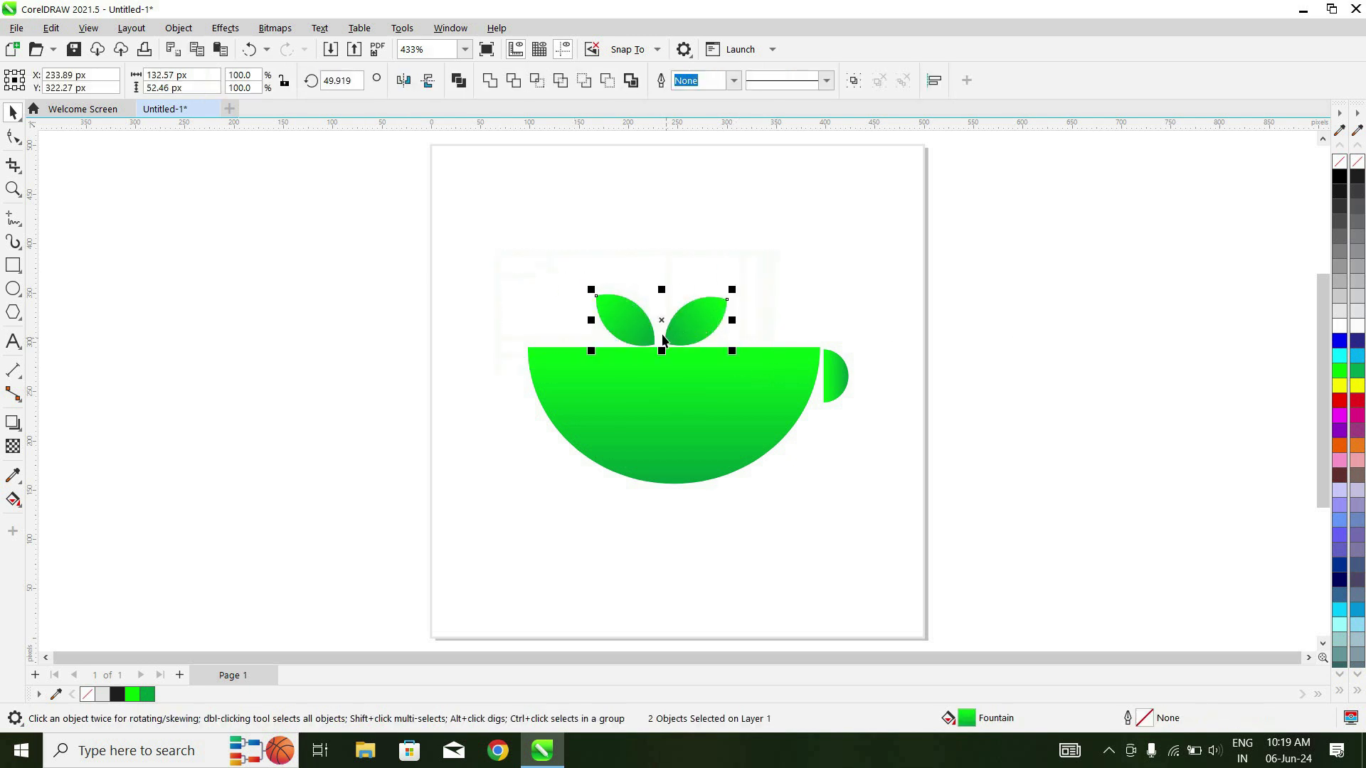
{"action": "left_click_drag", "start_coordinate": [659, 322], "coordinate": [676, 317]}
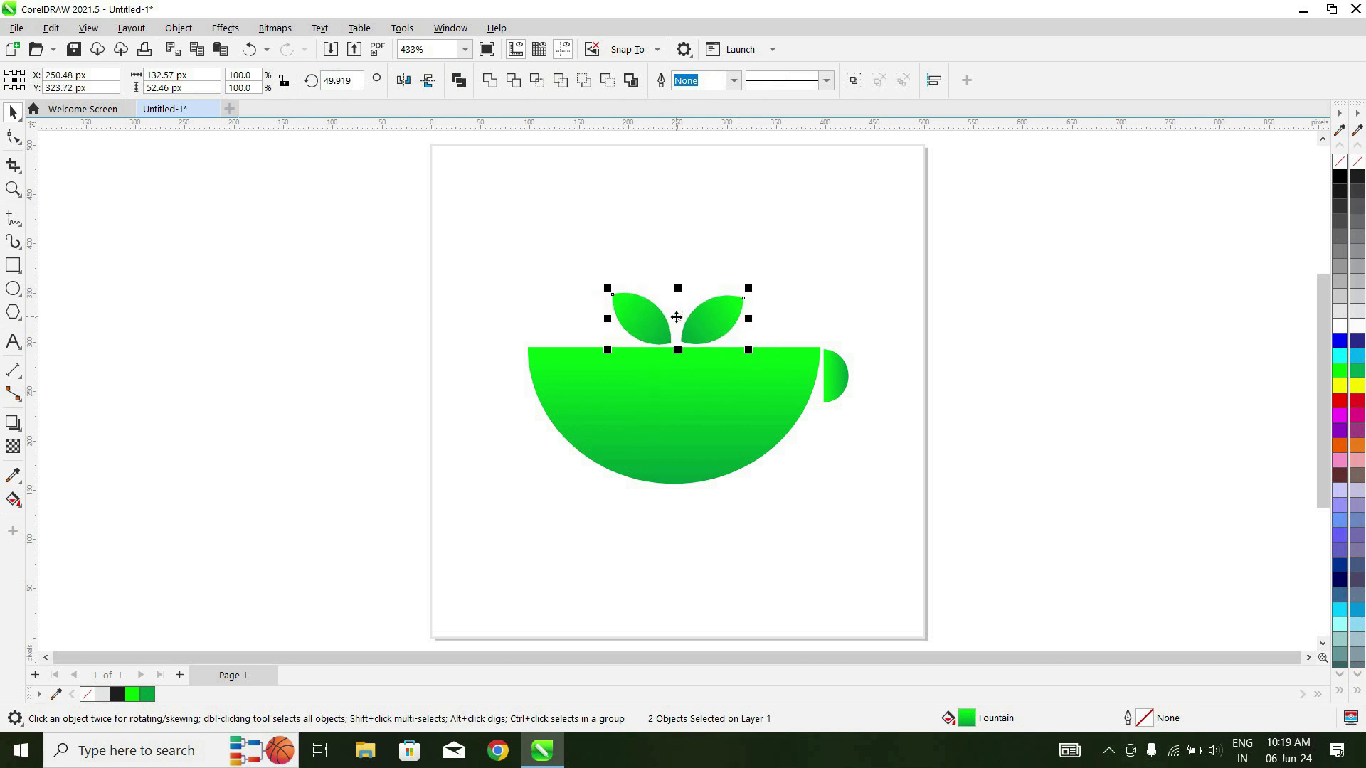
Step: Duplicate the left leaf and place the copy above the gap between the two leaves
{"action": "left_click", "coordinate": [646, 316]}
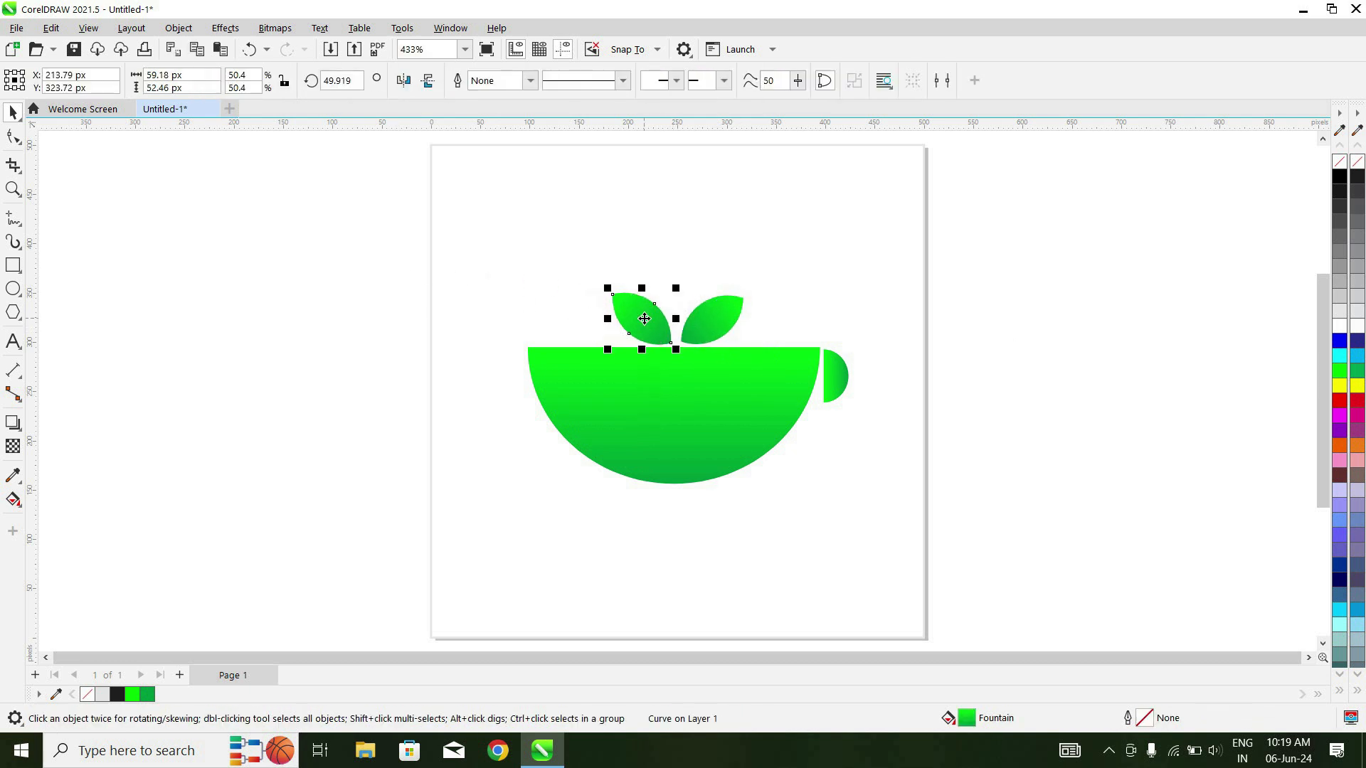
{"action": "left_click_drag", "start_coordinate": [644, 318], "coordinate": [659, 274]}
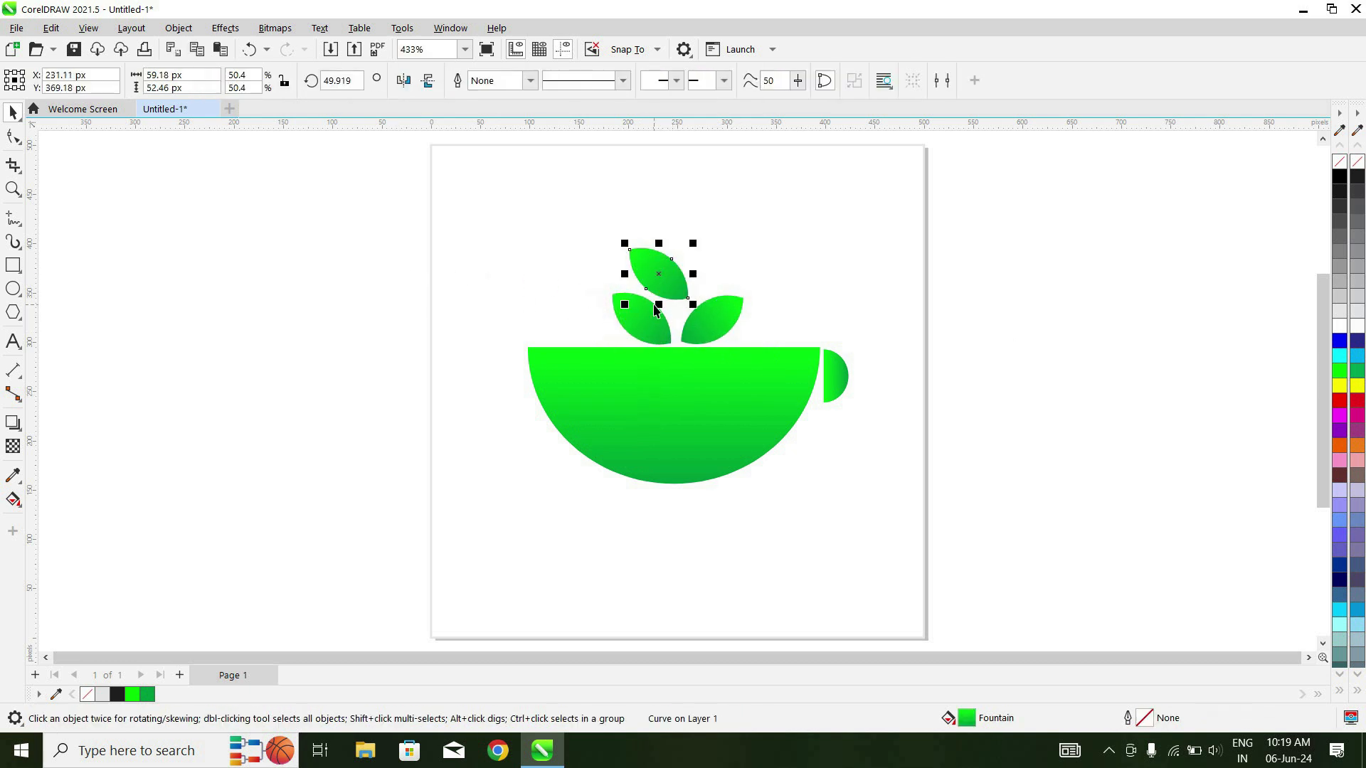
{"action": "left_click", "coordinate": [12, 188]}
{"action": "left_click_drag", "start_coordinate": [525, 201], "coordinate": [817, 397]}
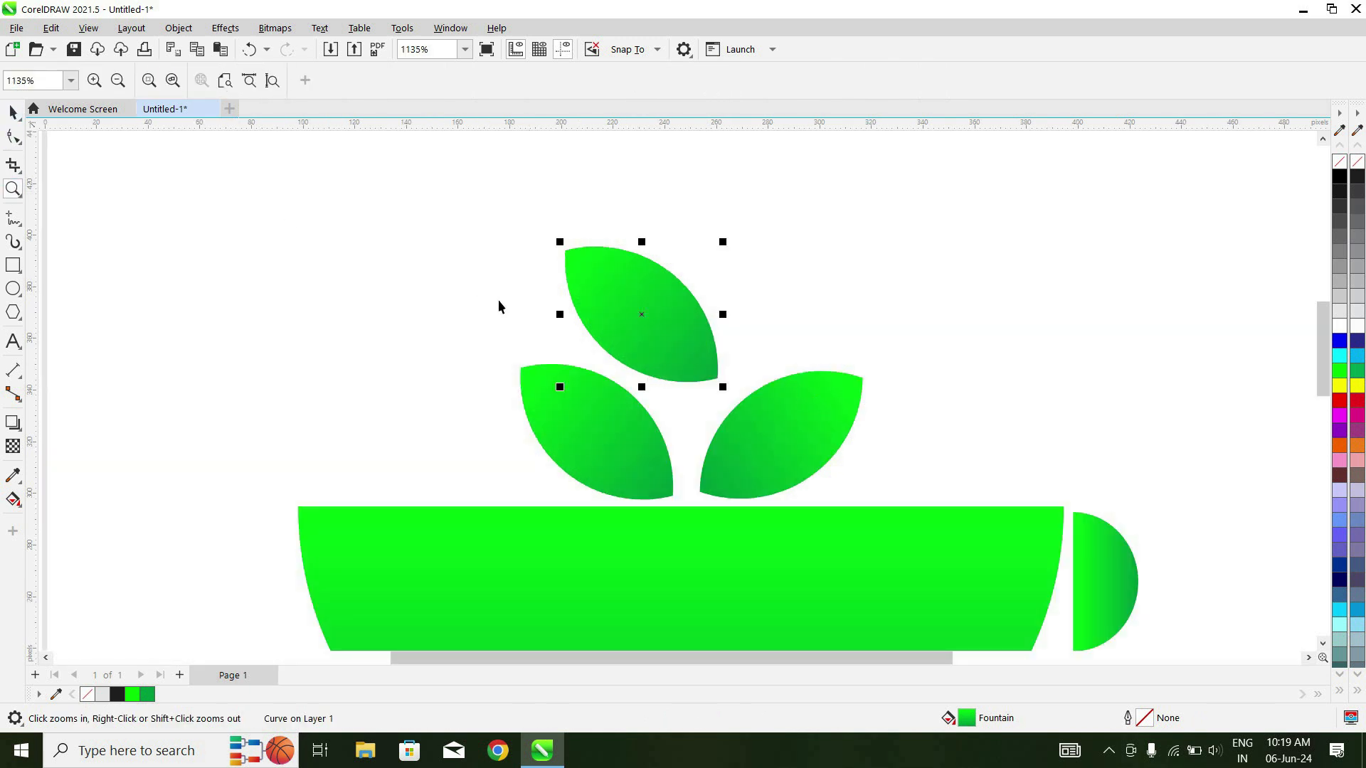
Step: Turn the copied leaf upright and scale it down above the gap between the two side leaves
{"action": "key", "text": "space"}
{"action": "left_click", "coordinate": [644, 314]}
{"action": "left_click_drag", "start_coordinate": [557, 238], "coordinate": [725, 197]}
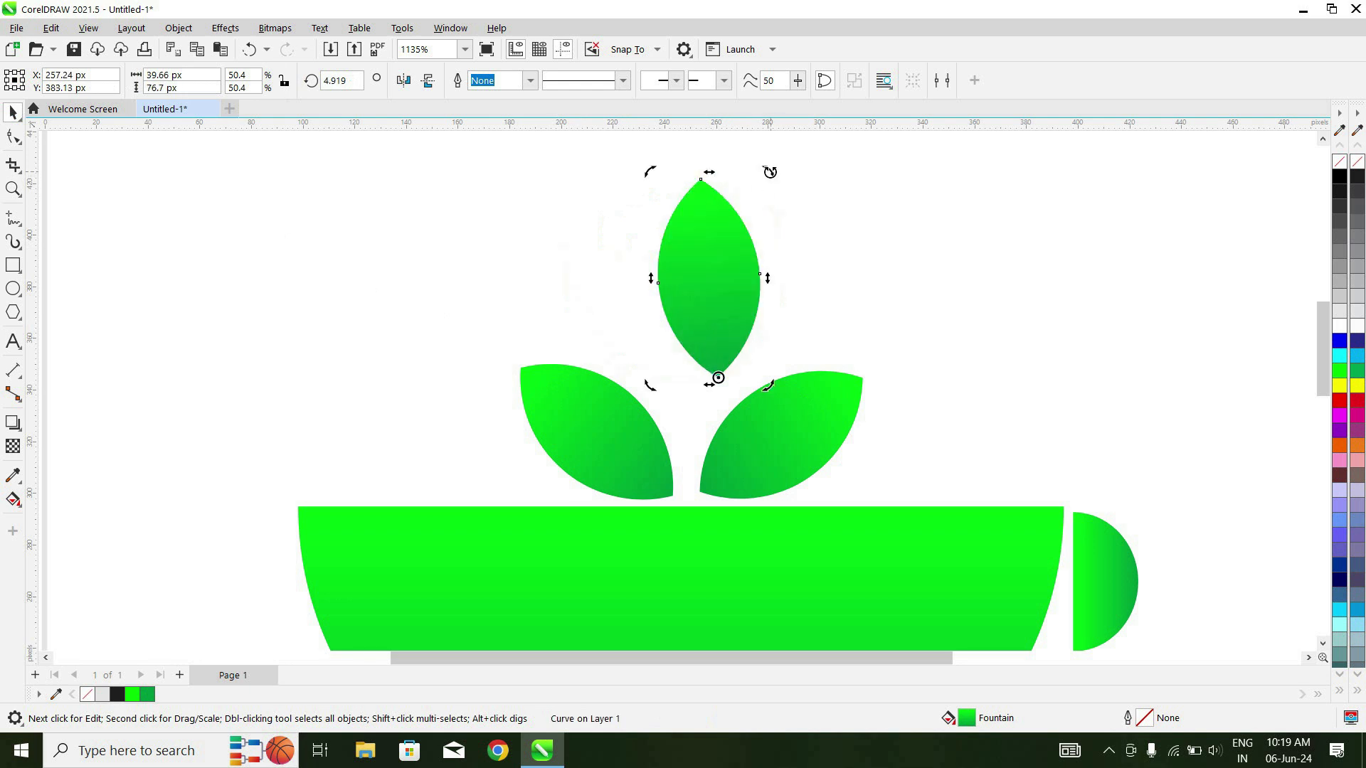
{"action": "left_click", "coordinate": [691, 275]}
{"action": "left_click_drag", "start_coordinate": [766, 174], "coordinate": [738, 224]}
Step: Duplicate the three leaves together and place the copies on the upper part of the cup
{"action": "left_click_drag", "start_coordinate": [703, 314], "coordinate": [920, 506]}
{"action": "scroll", "coordinate": [704, 356], "scroll_direction": "down", "scroll_amount": 6}
{"action": "left_click_drag", "start_coordinate": [834, 441], "coordinate": [829, 508]}
{"action": "key", "text": "shift+F4"}
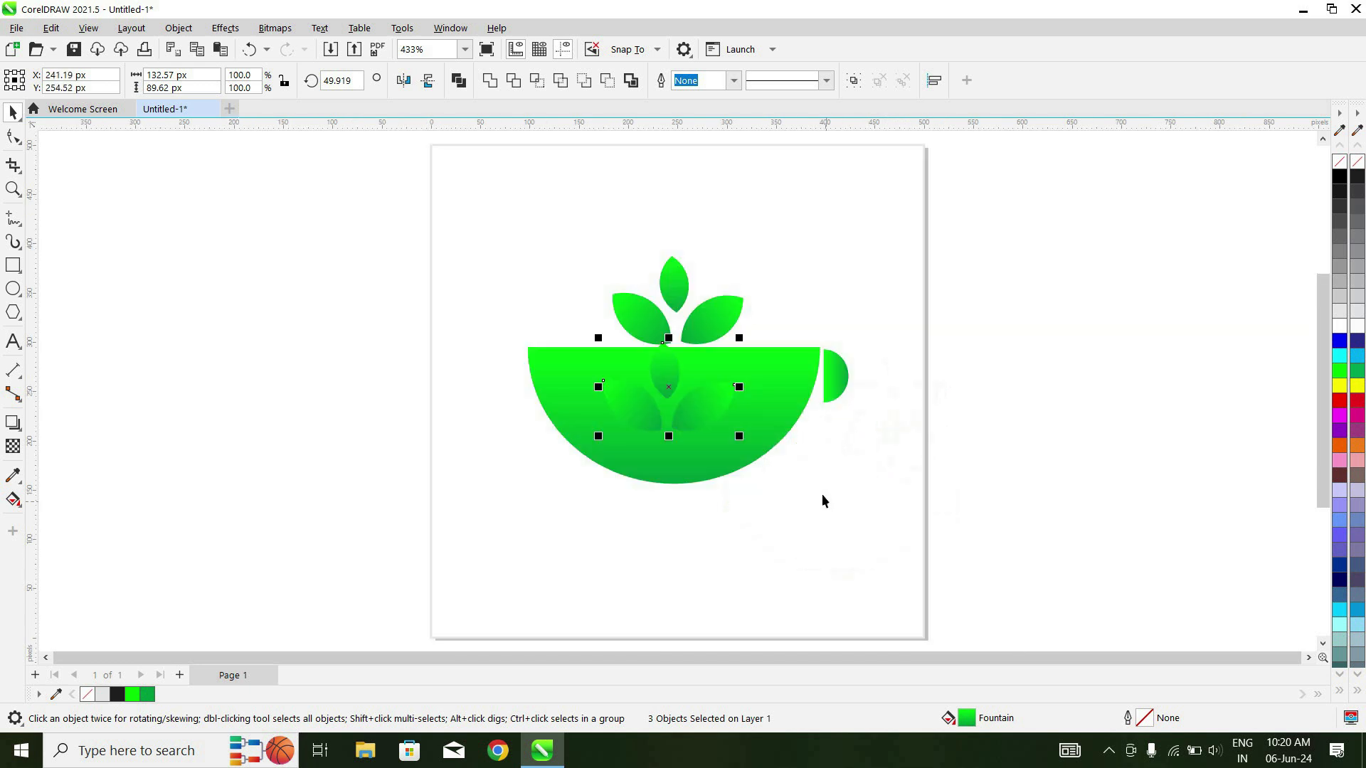
Step: Make the leaf copies on the cup a white, horizontally centred emblem about 79 px wide
{"action": "left_click_drag", "start_coordinate": [736, 340], "coordinate": [711, 358]}
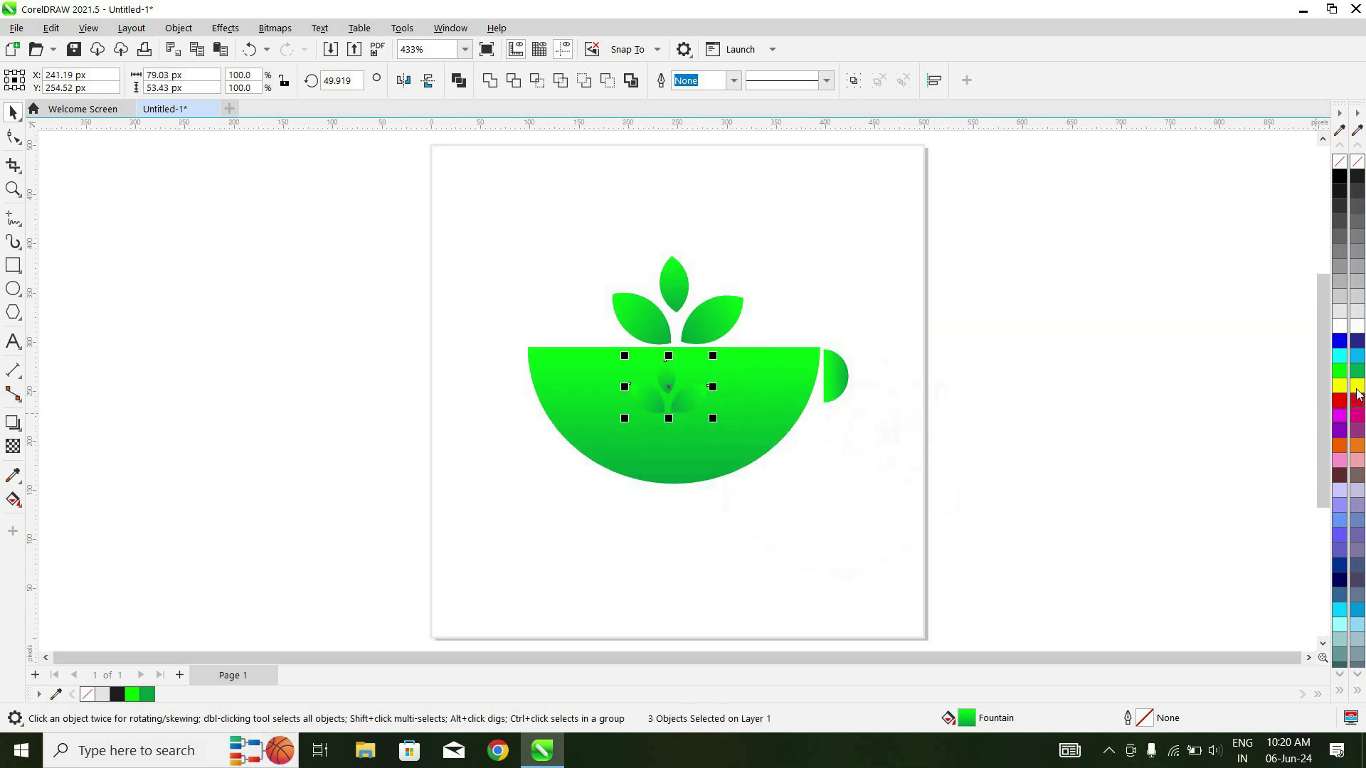
{"action": "left_click", "coordinate": [1336, 330]}
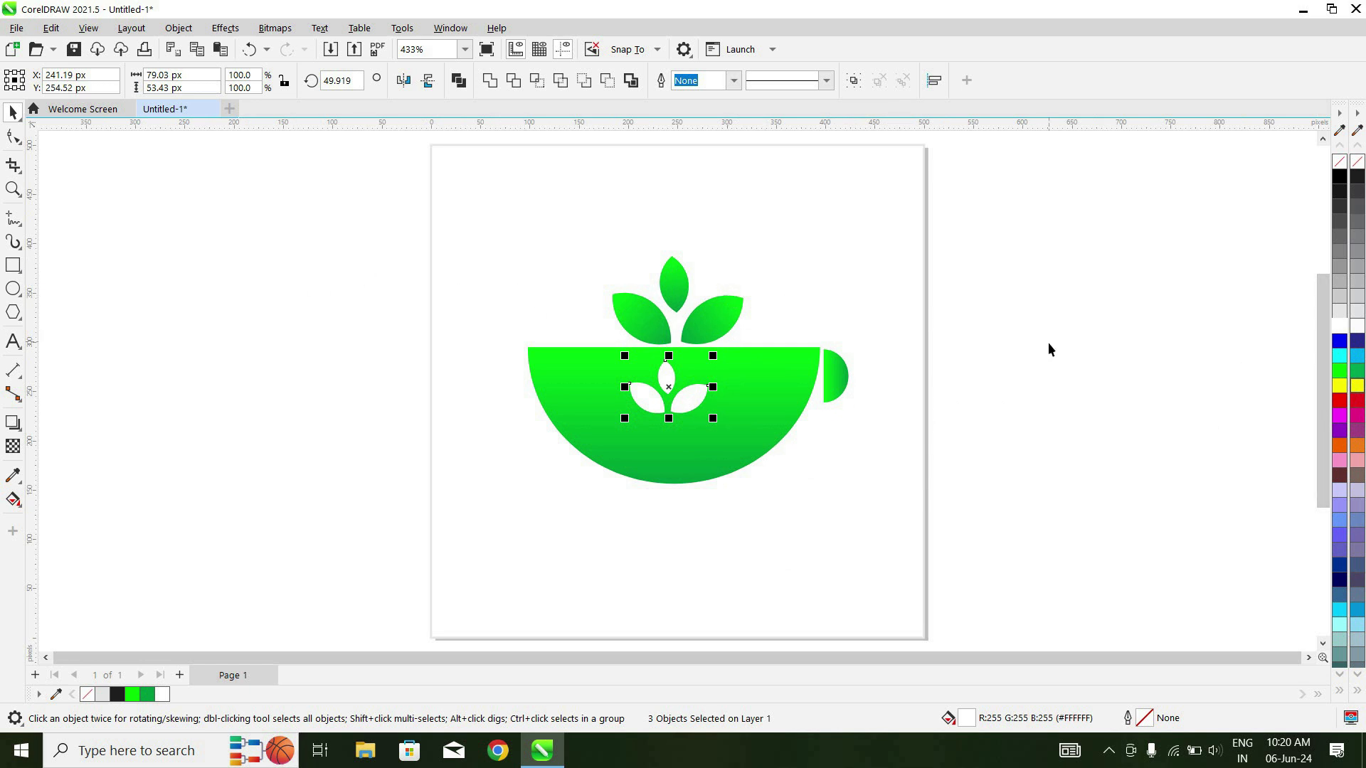
{"action": "left_click_drag", "start_coordinate": [662, 390], "coordinate": [676, 387]}
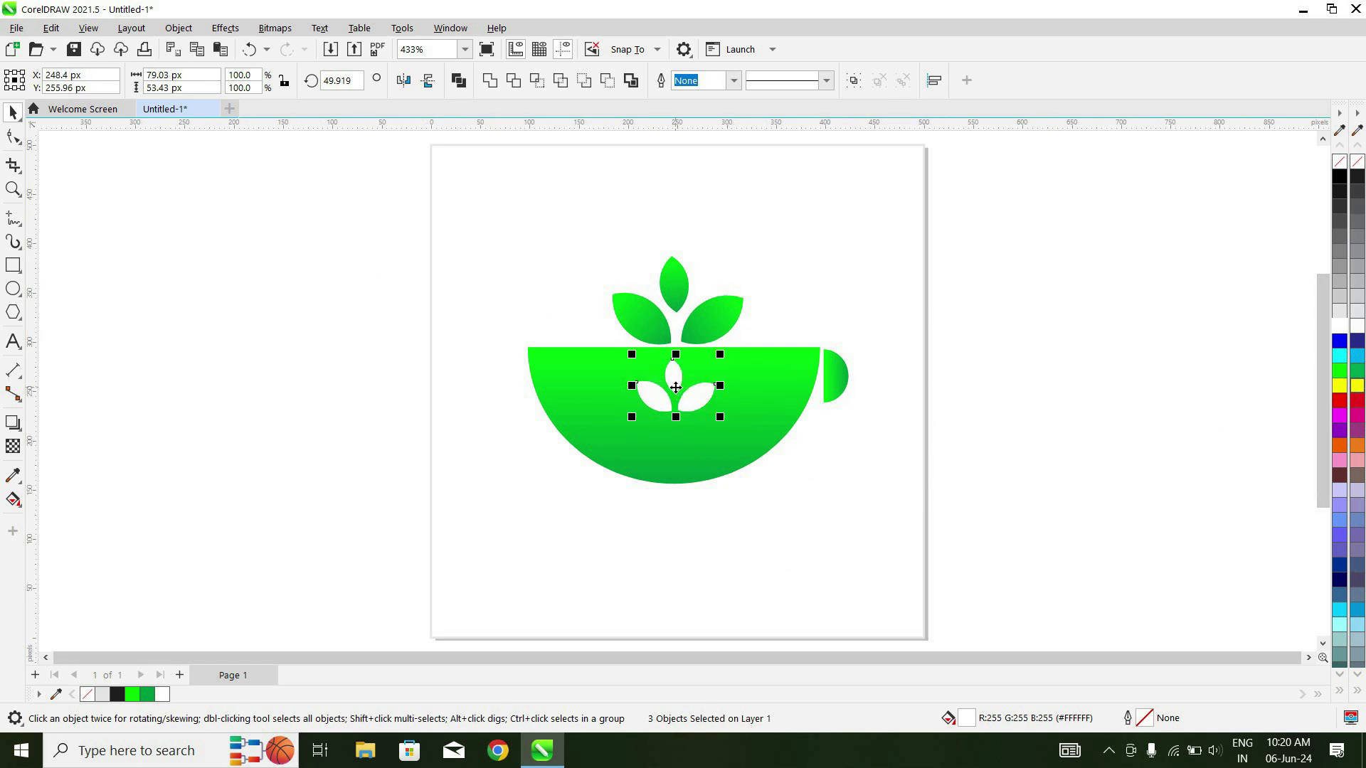
Step: Add the text "Herbal Tea" as a single line of artistic text
{"action": "left_click", "coordinate": [13, 341]}
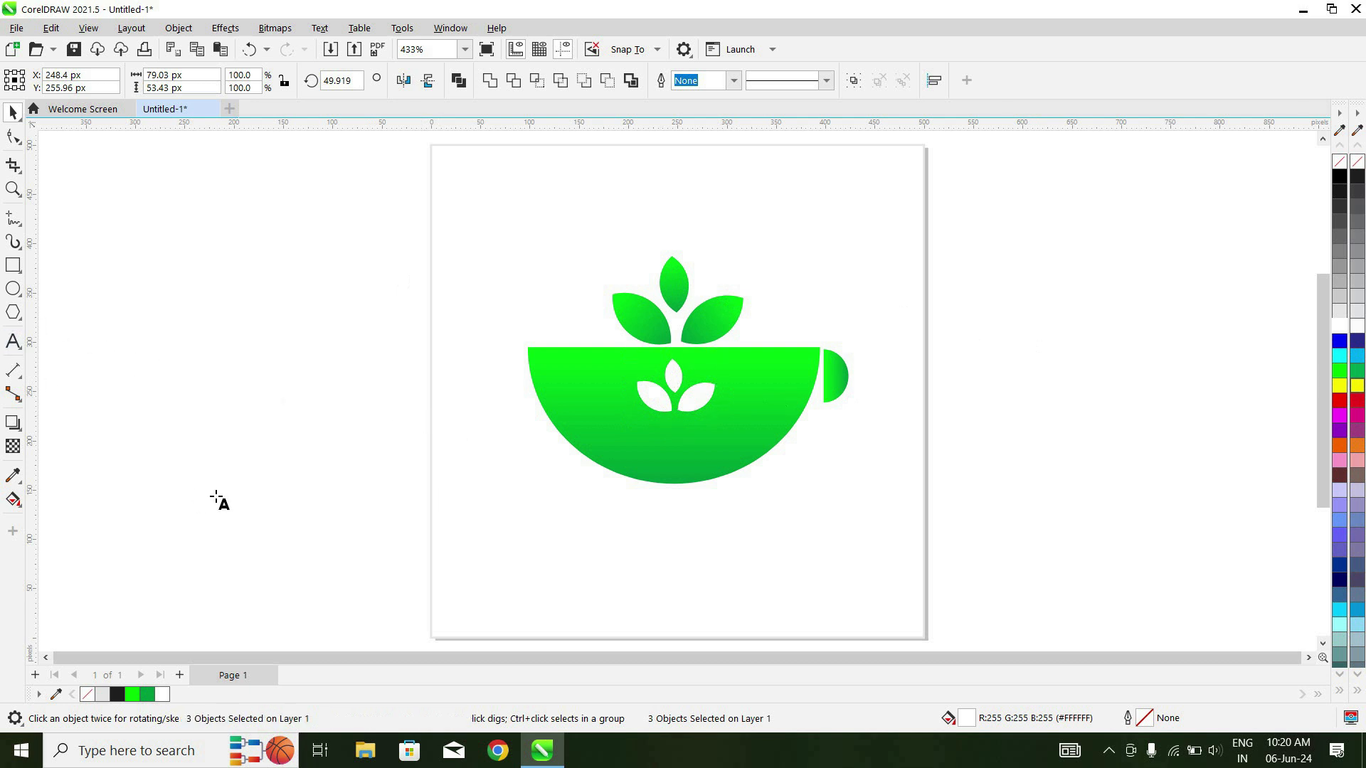
{"action": "left_click", "coordinate": [220, 496]}
{"action": "type", "text": "Hea"}
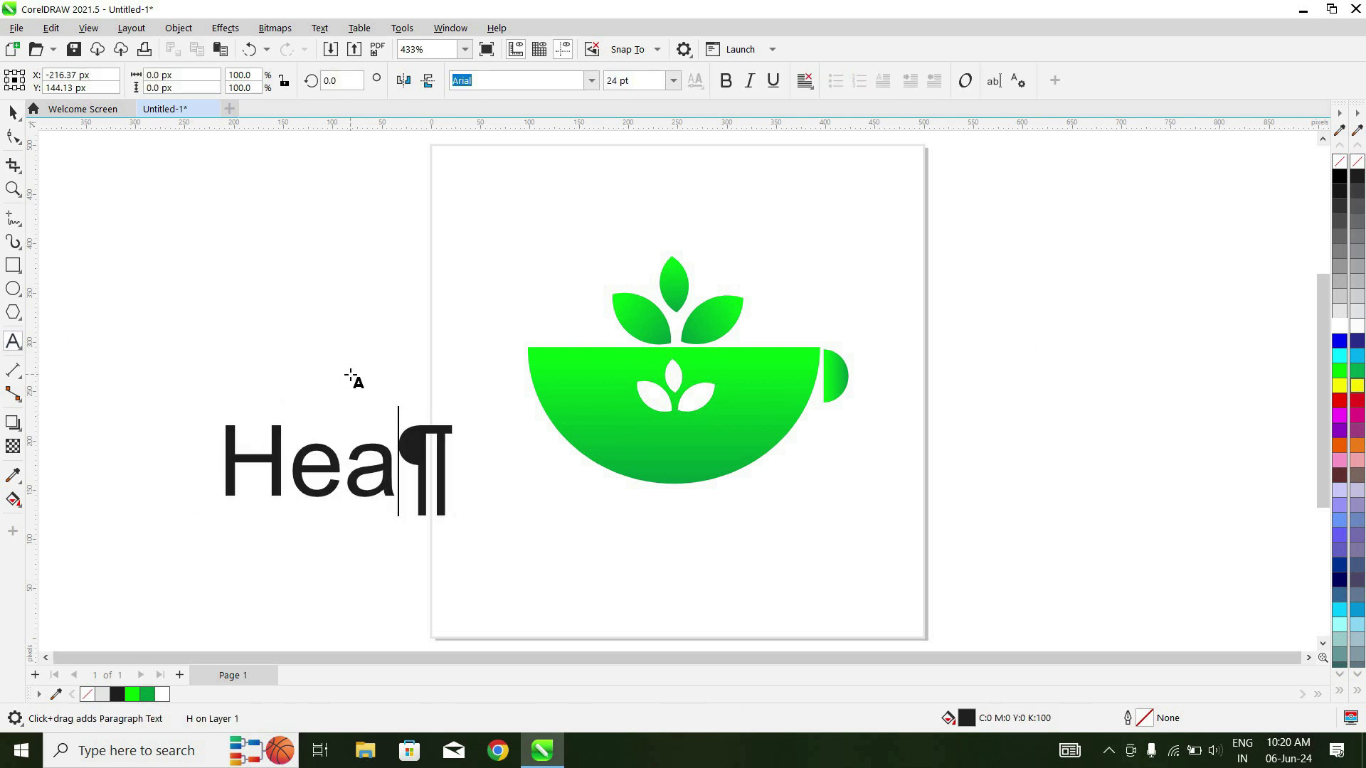
{"action": "key", "text": "BackSpace"}
{"action": "type", "text": "rbal"}
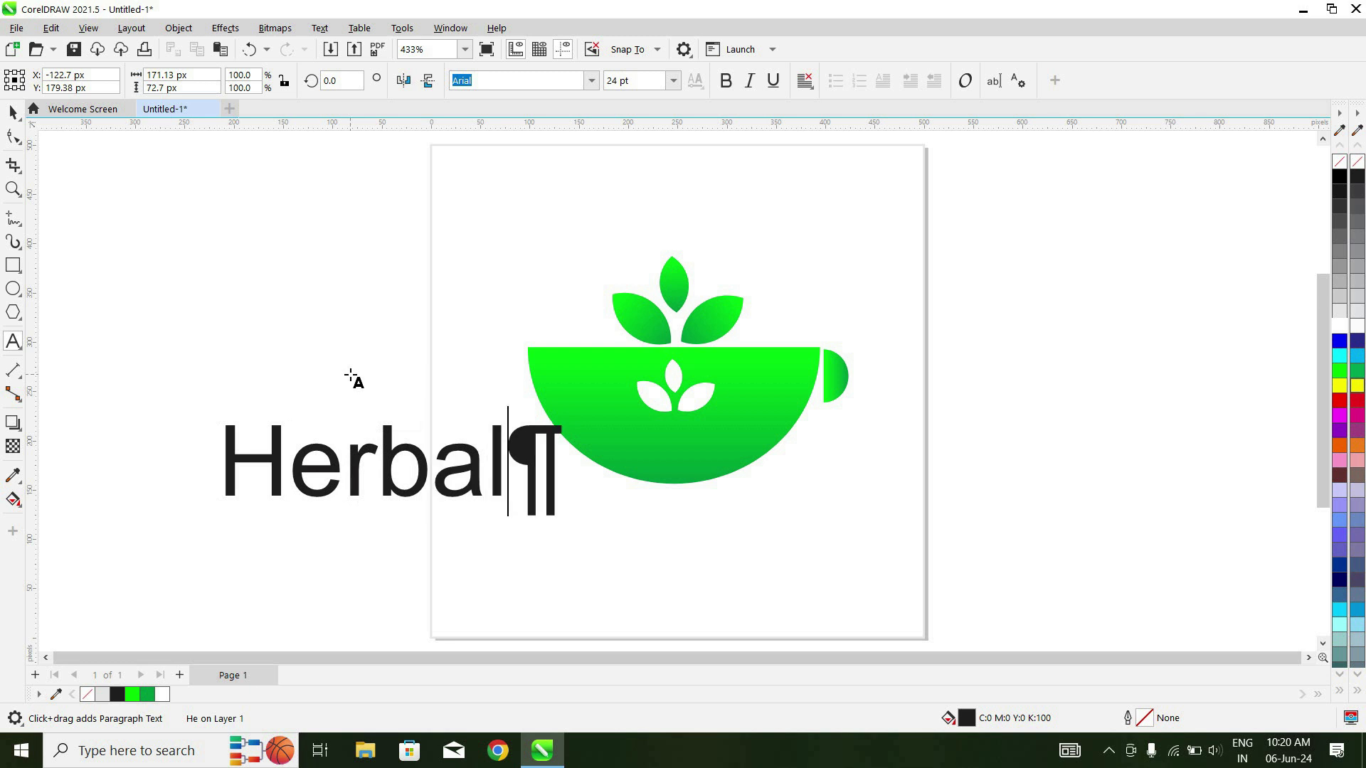
{"action": "key", "text": "BackSpace"}
{"action": "type", "text": "l Tea"}
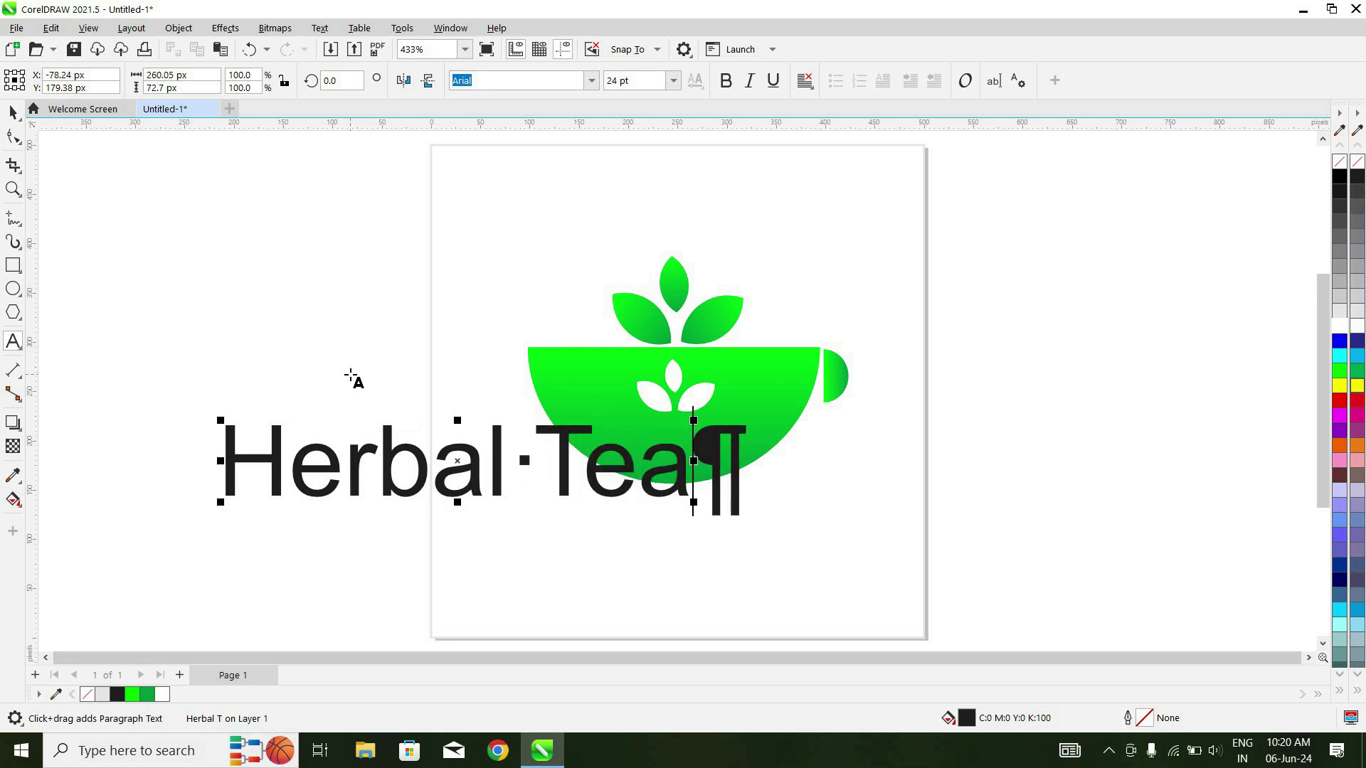
Step: Set the Herbal Tea text in bold Square721 BT
{"action": "left_click", "coordinate": [13, 113]}
{"action": "left_click", "coordinate": [592, 81]}
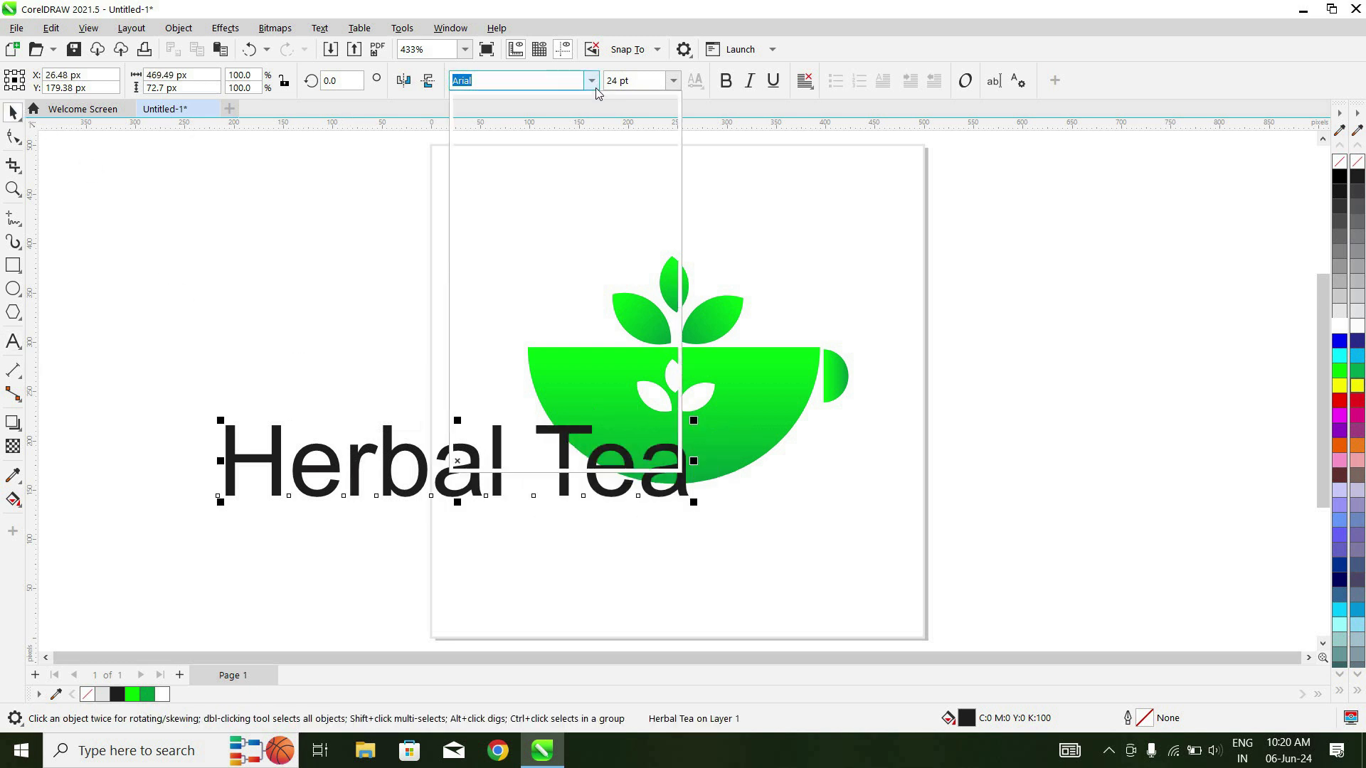
{"action": "left_click", "coordinate": [558, 135]}
{"action": "left_click", "coordinate": [726, 81]}
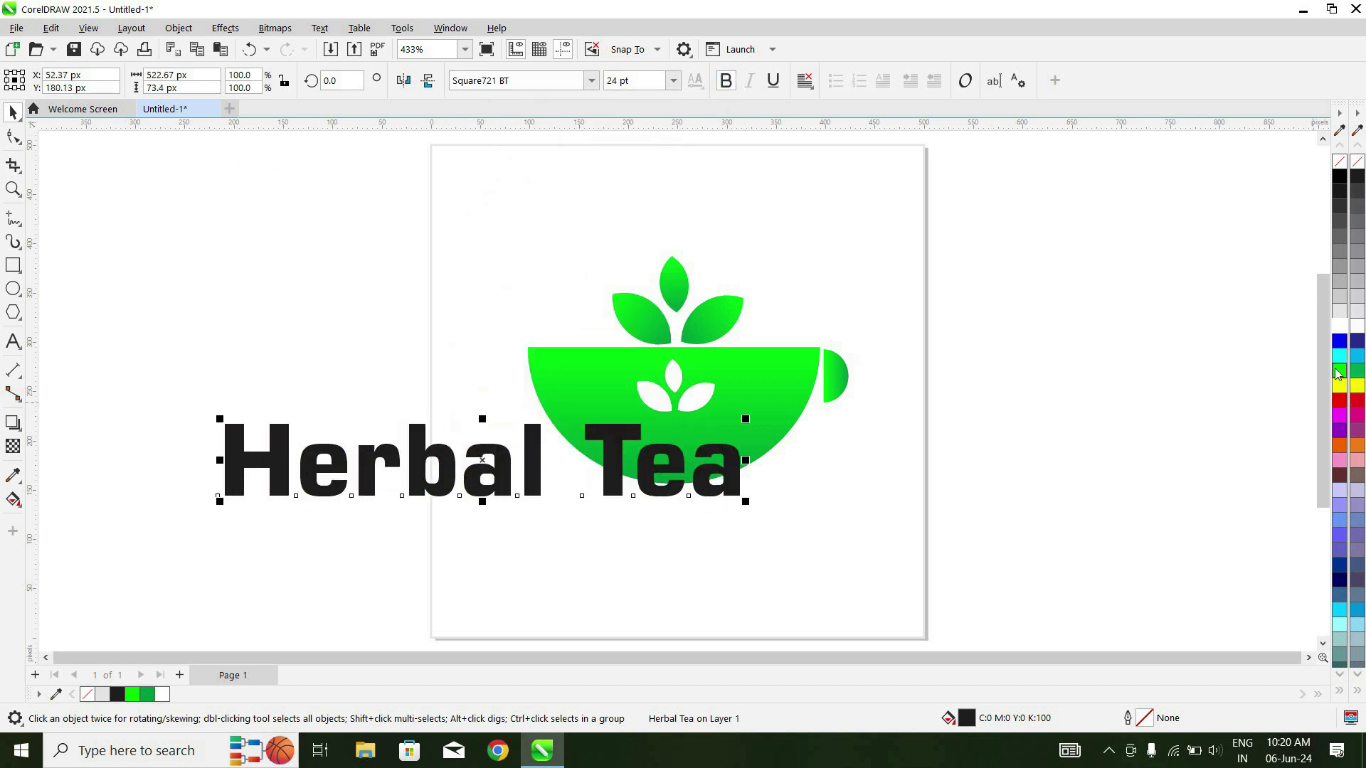
Step: Fill the Herbal Tea text with dark green and scale it down to sit centred just below the cup
{"action": "left_click_drag", "start_coordinate": [1338, 374], "coordinate": [1256, 412]}
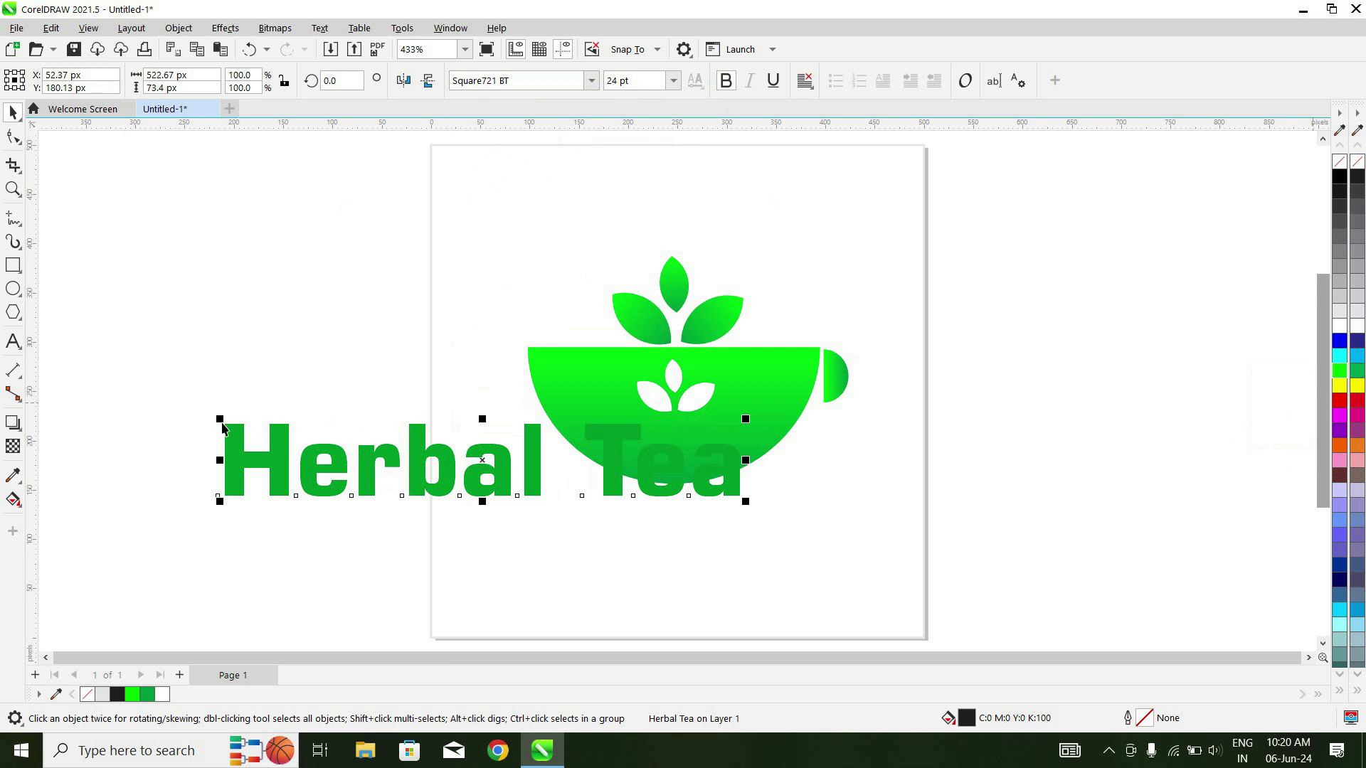
{"action": "left_click_drag", "start_coordinate": [220, 420], "coordinate": [508, 467]}
{"action": "left_click_drag", "start_coordinate": [643, 501], "coordinate": [680, 513]}
Step: Add a separate line of artistic text reading "Start a Fresh Morning"
{"action": "left_click", "coordinate": [13, 342]}
{"action": "left_click", "coordinate": [151, 498]}
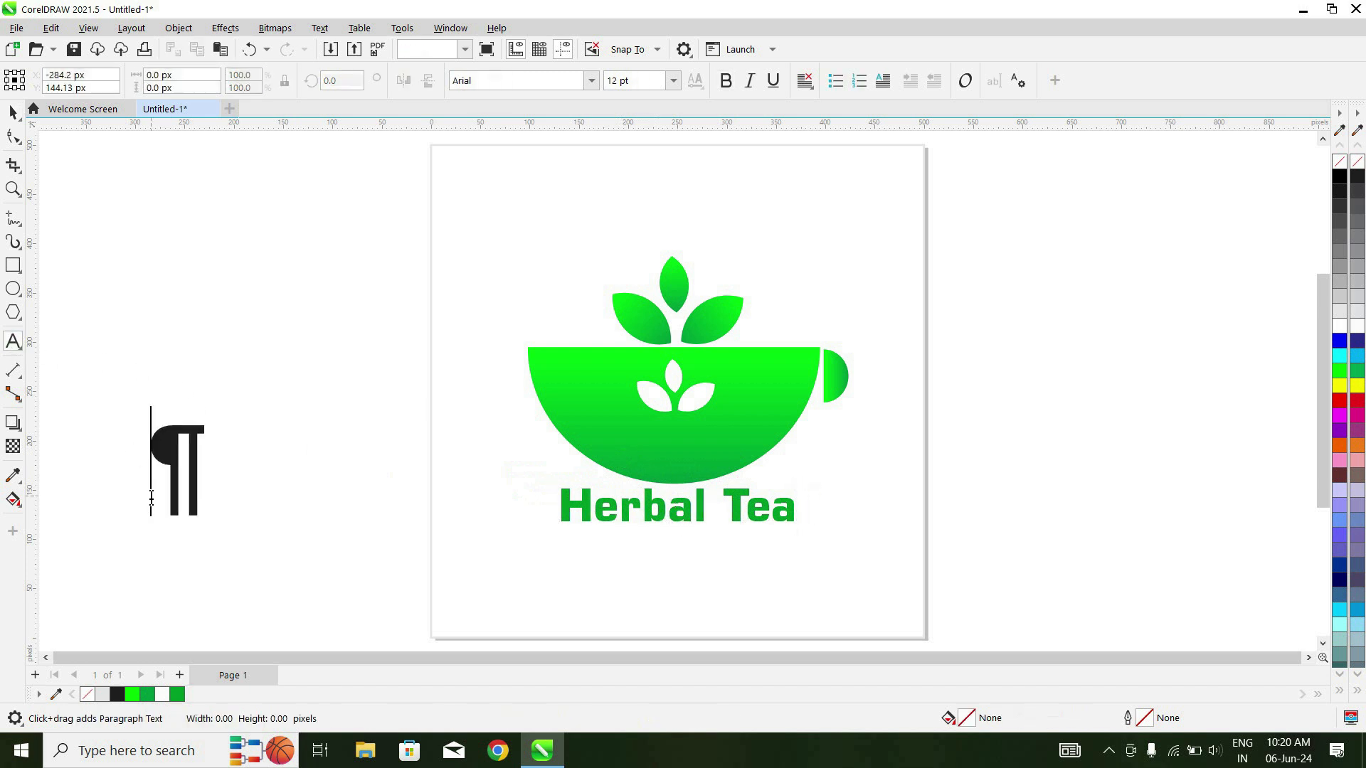
{"action": "type", "text": "Start a "}
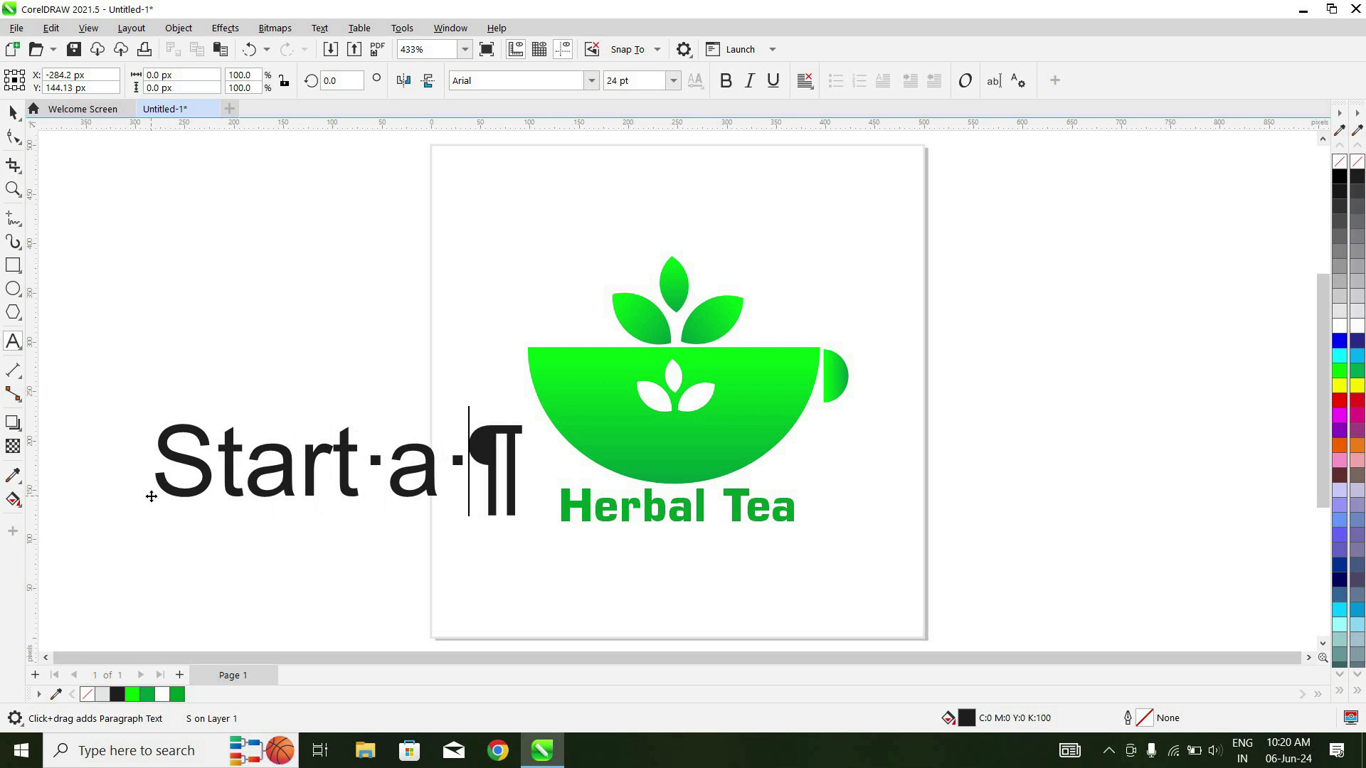
{"action": "type", "text": "Fresh Morn"}
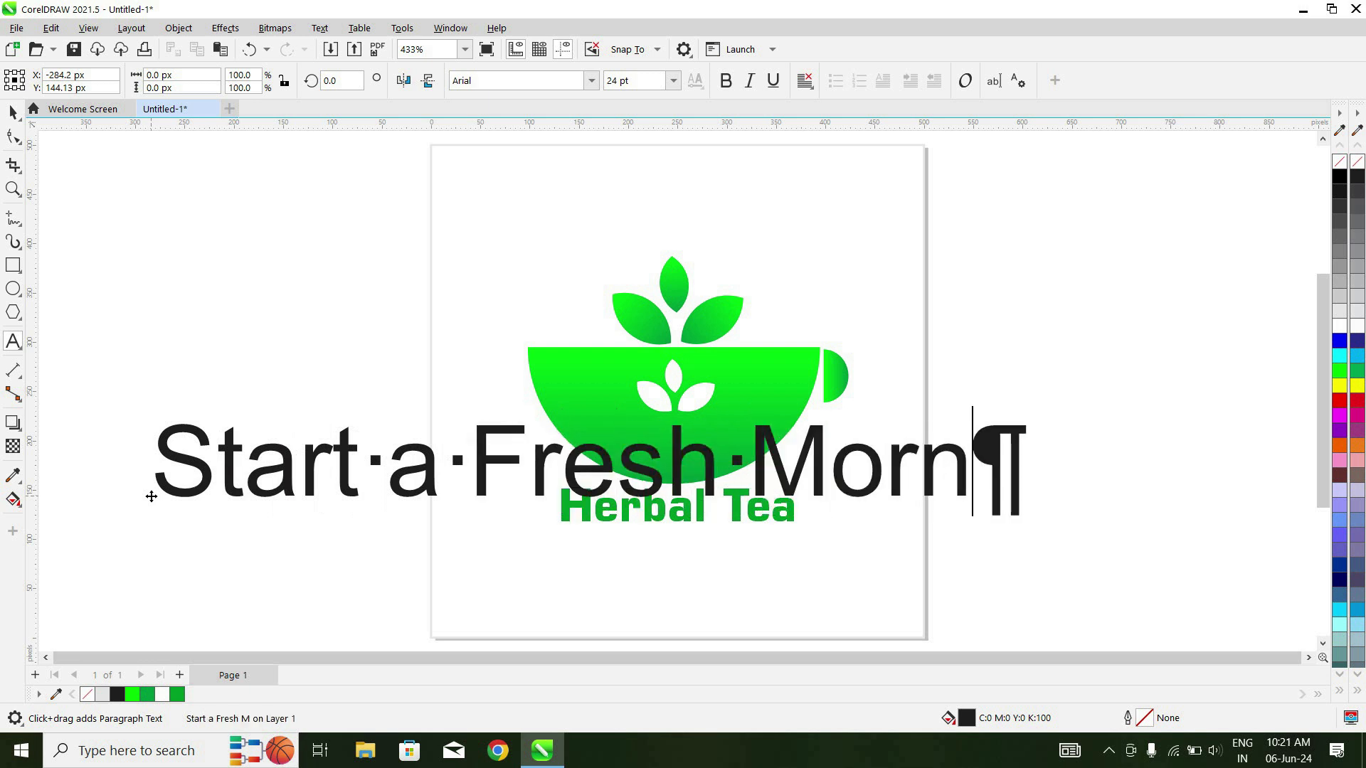
{"action": "type", "text": "ing"}
Step: Set the Start a Fresh Morning tagline in bold Square721 BT and scale it down
{"action": "left_click", "coordinate": [591, 80]}
{"action": "left_click", "coordinate": [531, 132]}
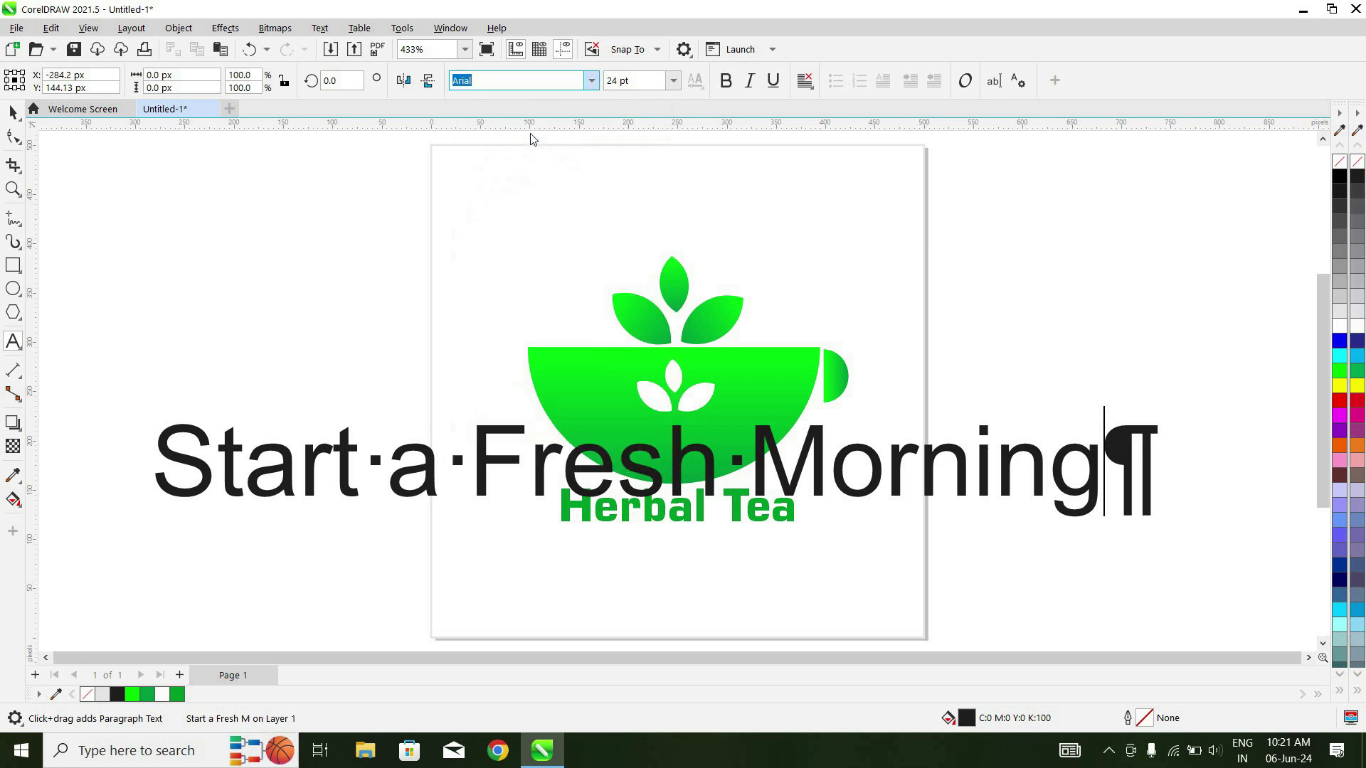
{"action": "left_click", "coordinate": [8, 116]}
{"action": "left_click", "coordinate": [593, 81]}
{"action": "left_click", "coordinate": [598, 130]}
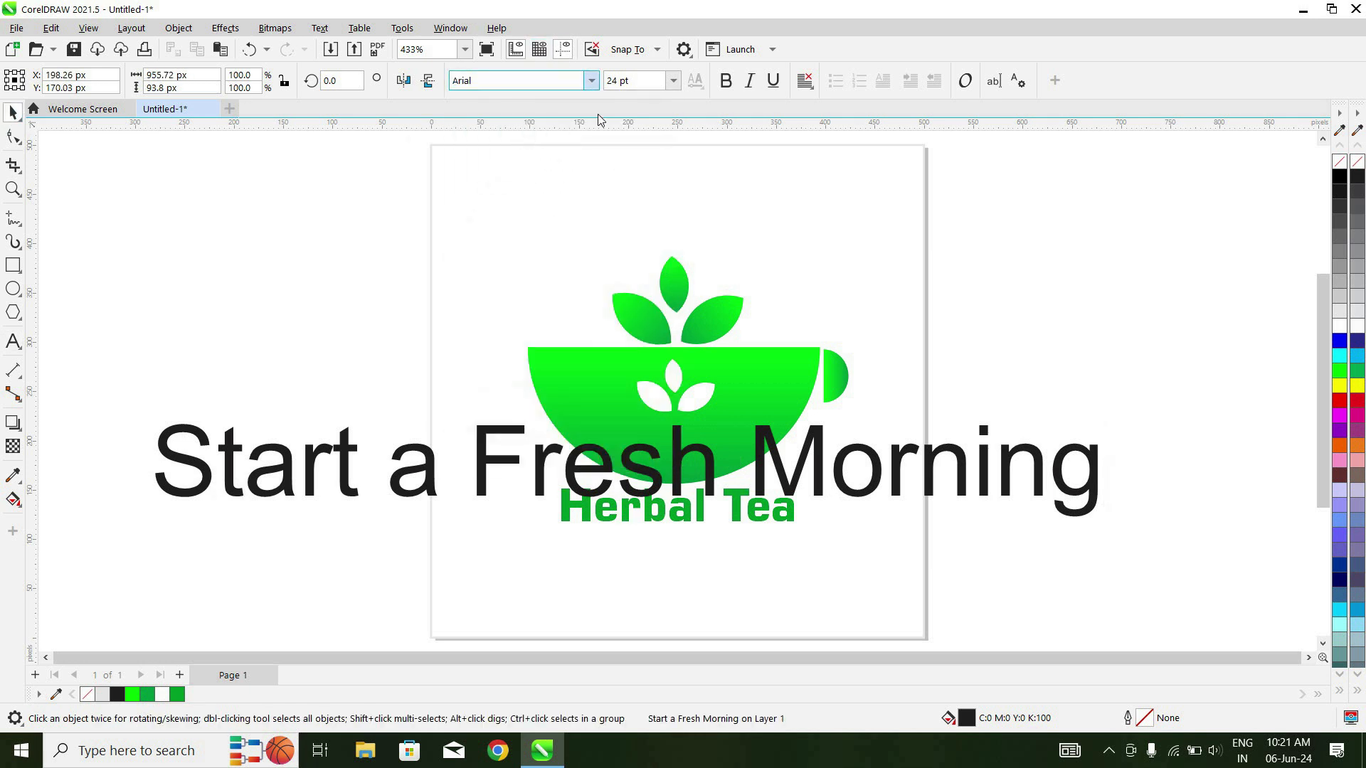
{"action": "left_click_drag", "start_coordinate": [1287, 521], "coordinate": [459, 459]}
Step: Enlarge the Herbal Tea text slightly and centre the tagline beneath it at about 220 px wide
{"action": "left_click", "coordinate": [756, 513]}
{"action": "left_click_drag", "start_coordinate": [799, 527], "coordinate": [823, 538]}
{"action": "left_click", "coordinate": [438, 438]}
{"action": "left_click_drag", "start_coordinate": [462, 459], "coordinate": [378, 447]}
{"action": "left_click_drag", "start_coordinate": [263, 431], "coordinate": [680, 548]}
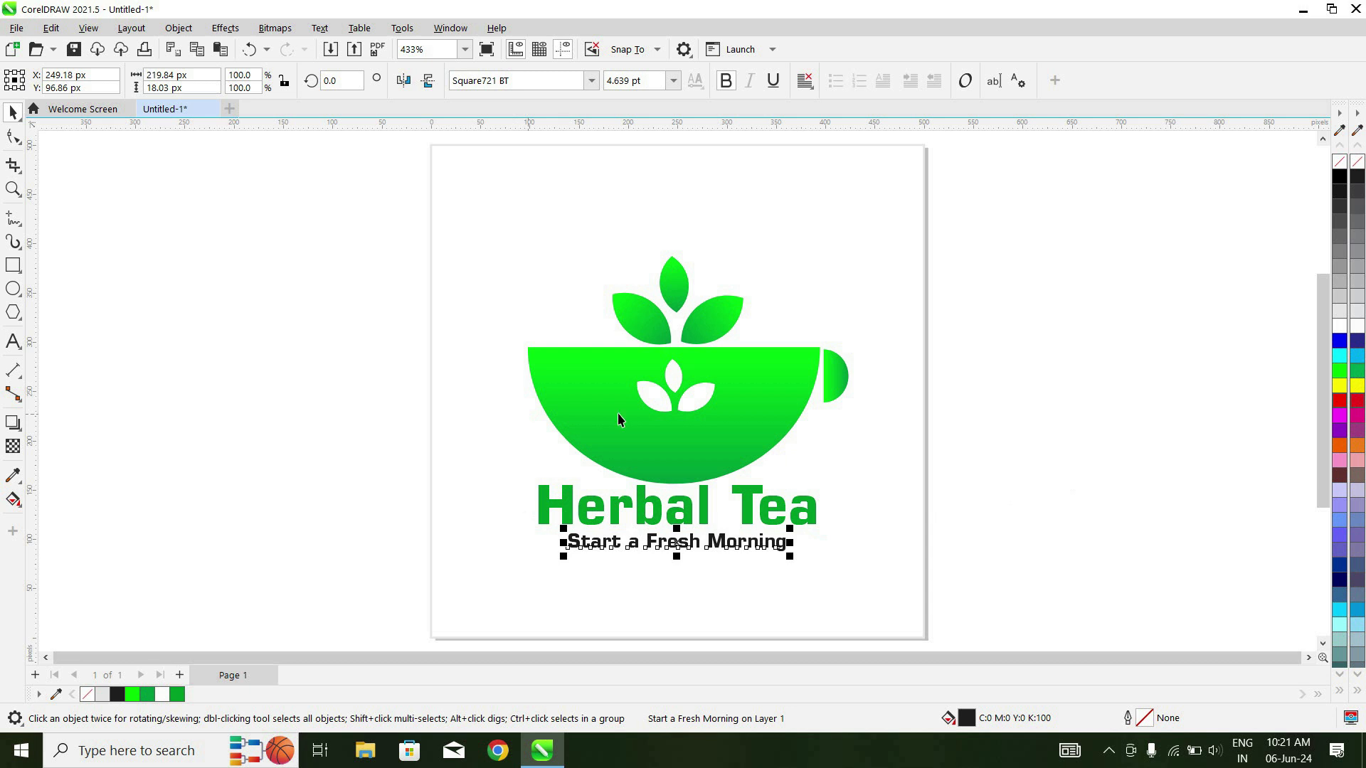
Step: Try an orange (M60 Y100) and a yellow (C7 M4 Y100) fill on the tagline
{"action": "left_click", "coordinate": [1360, 447]}
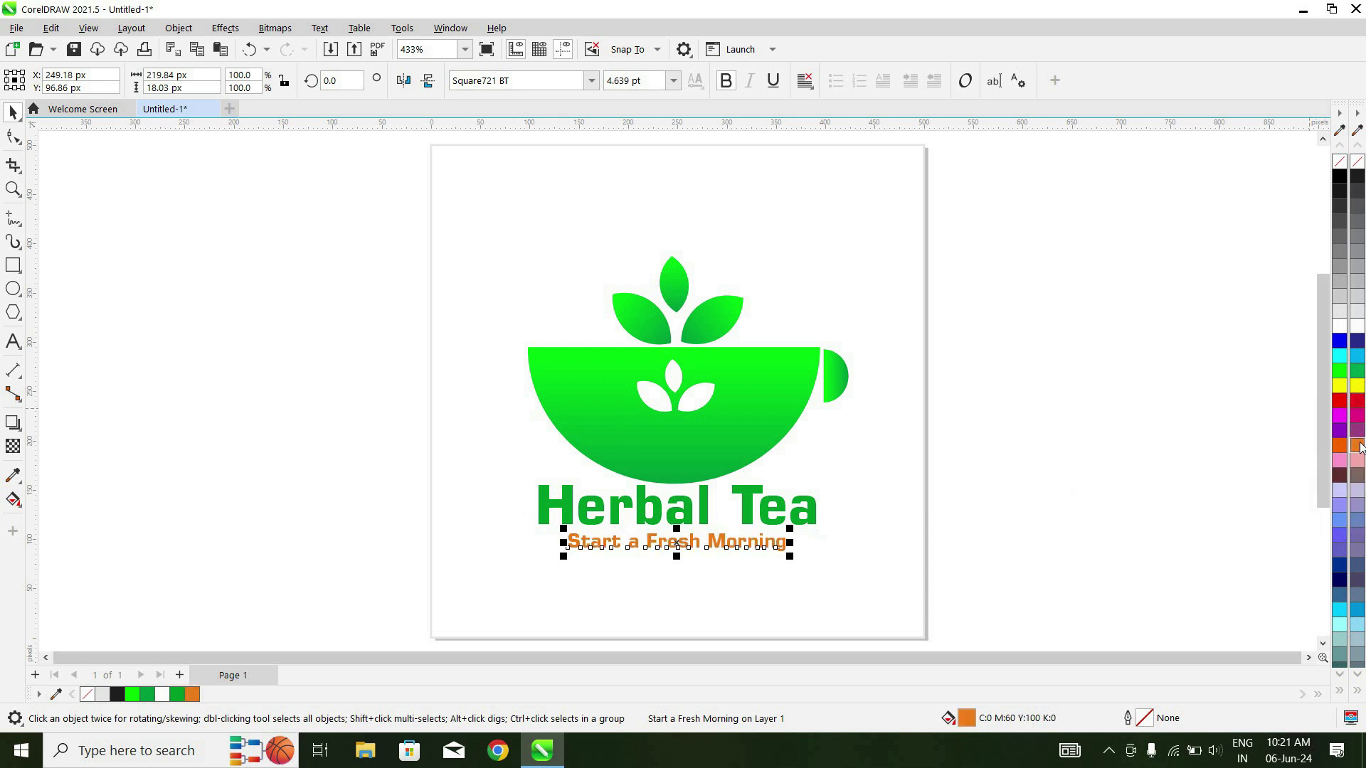
{"action": "left_click_drag", "start_coordinate": [1359, 447], "coordinate": [1328, 447]}
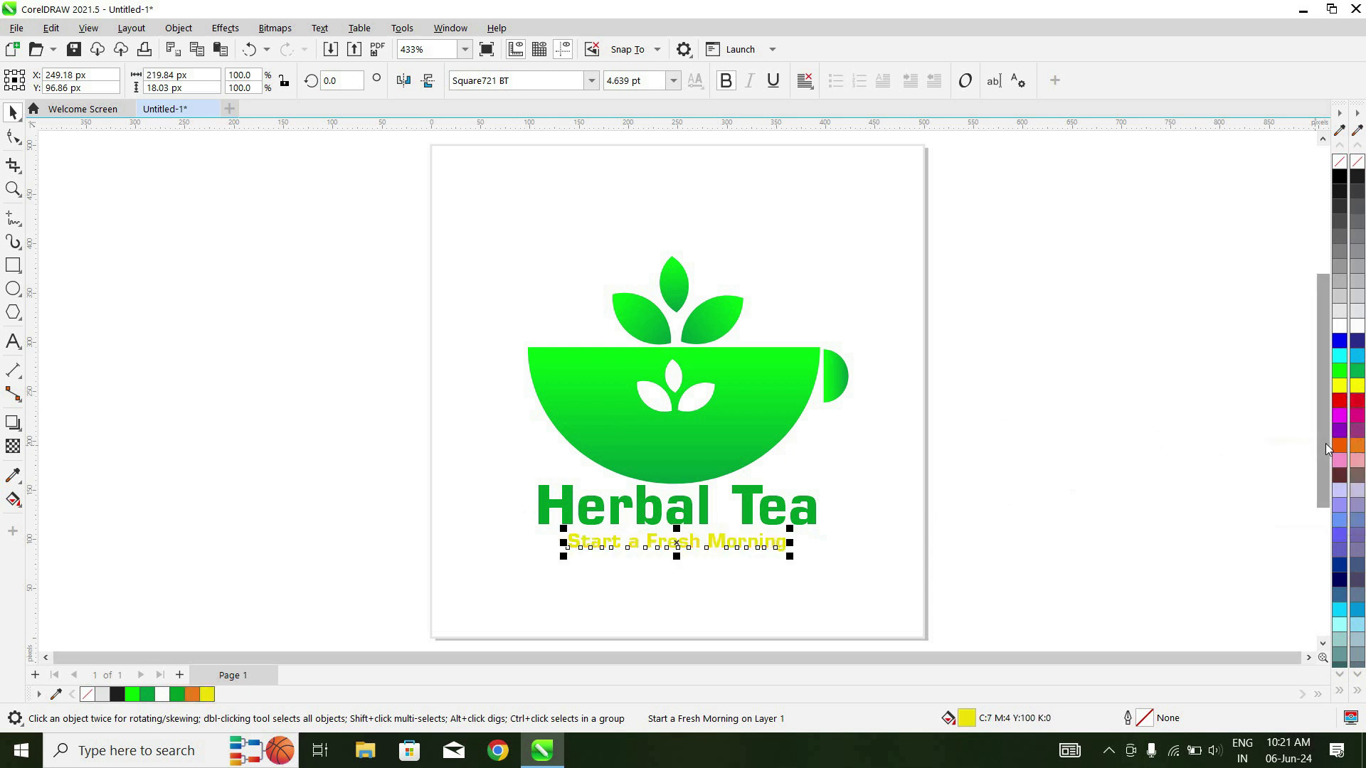
Step: Fill the tagline with the orange shade C2 M50 Y100
{"action": "left_click", "coordinate": [13, 189]}
{"action": "left_click_drag", "start_coordinate": [497, 215], "coordinate": [884, 579]}
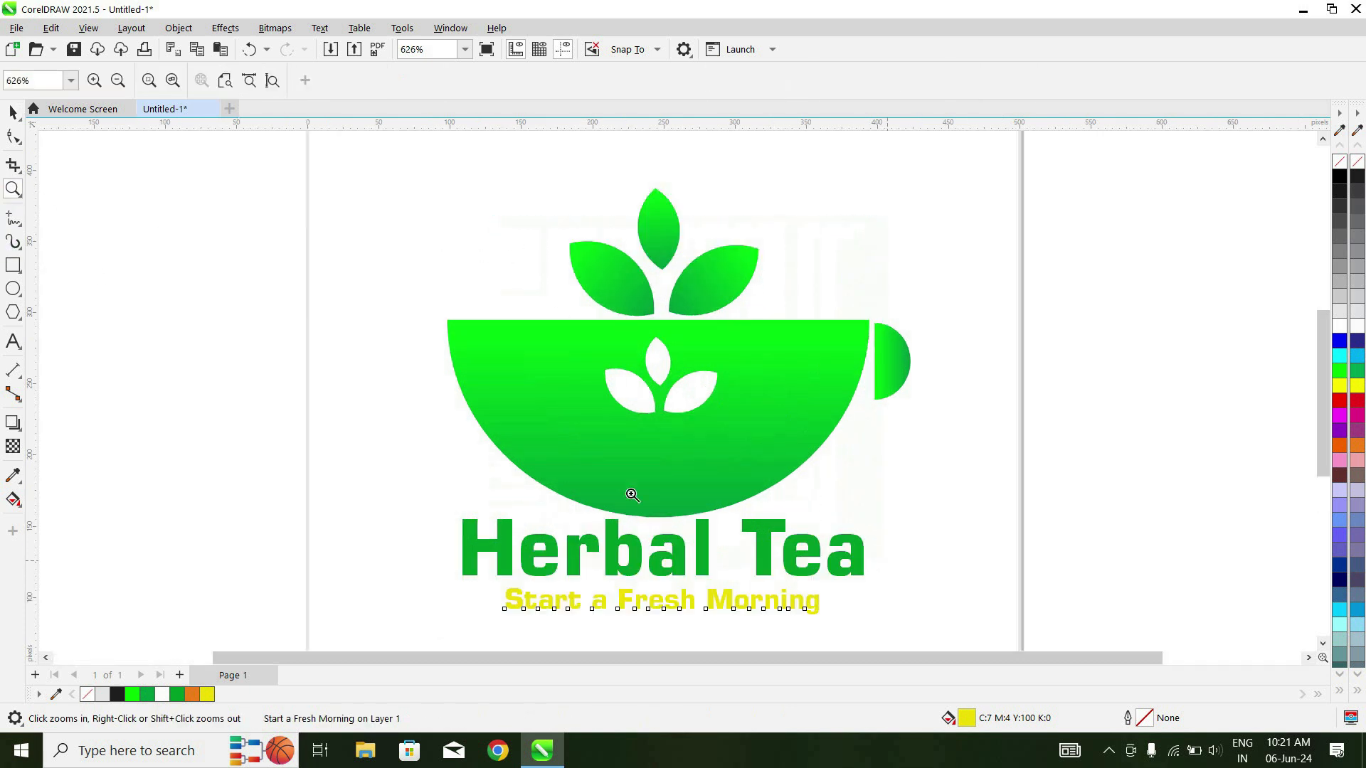
{"action": "left_click_drag", "start_coordinate": [651, 553], "coordinate": [904, 626]}
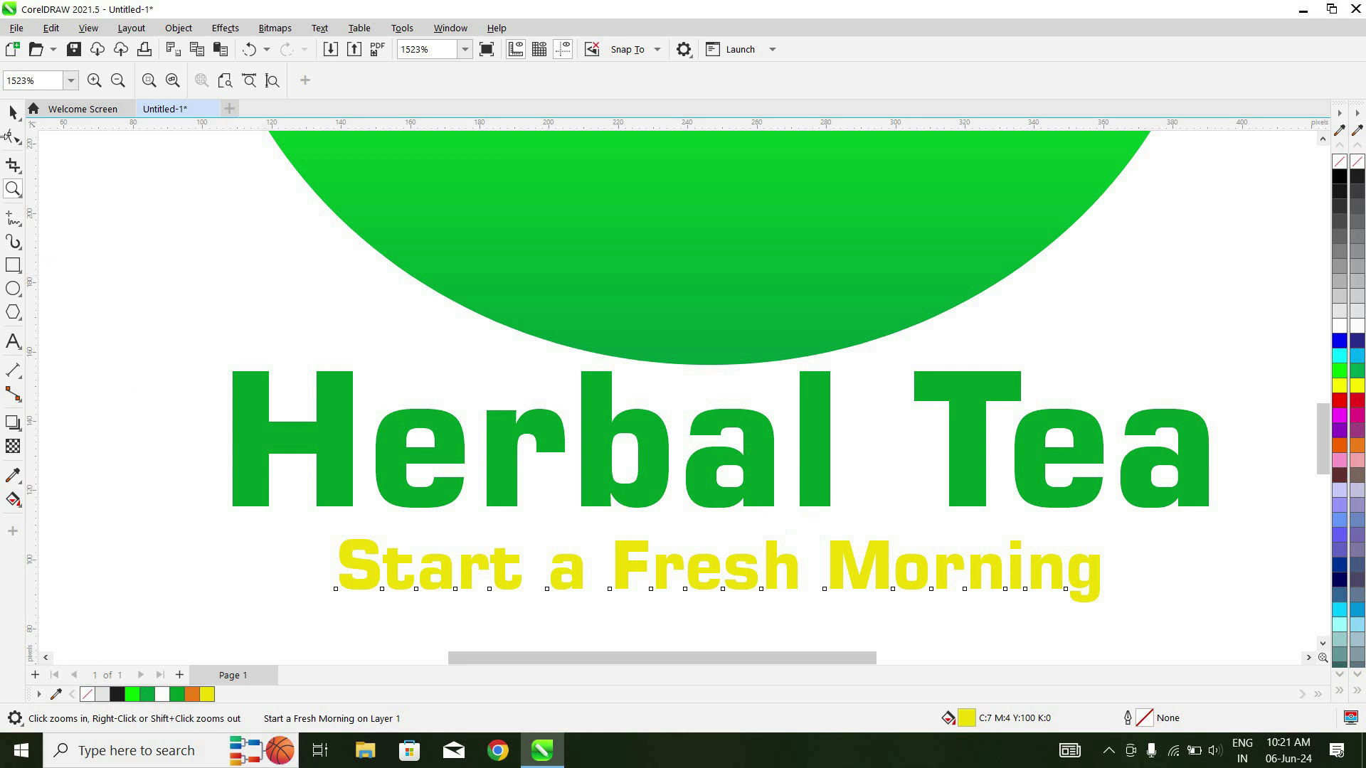
{"action": "key", "text": "space"}
{"action": "left_click_drag", "start_coordinate": [1360, 447], "coordinate": [1323, 472]}
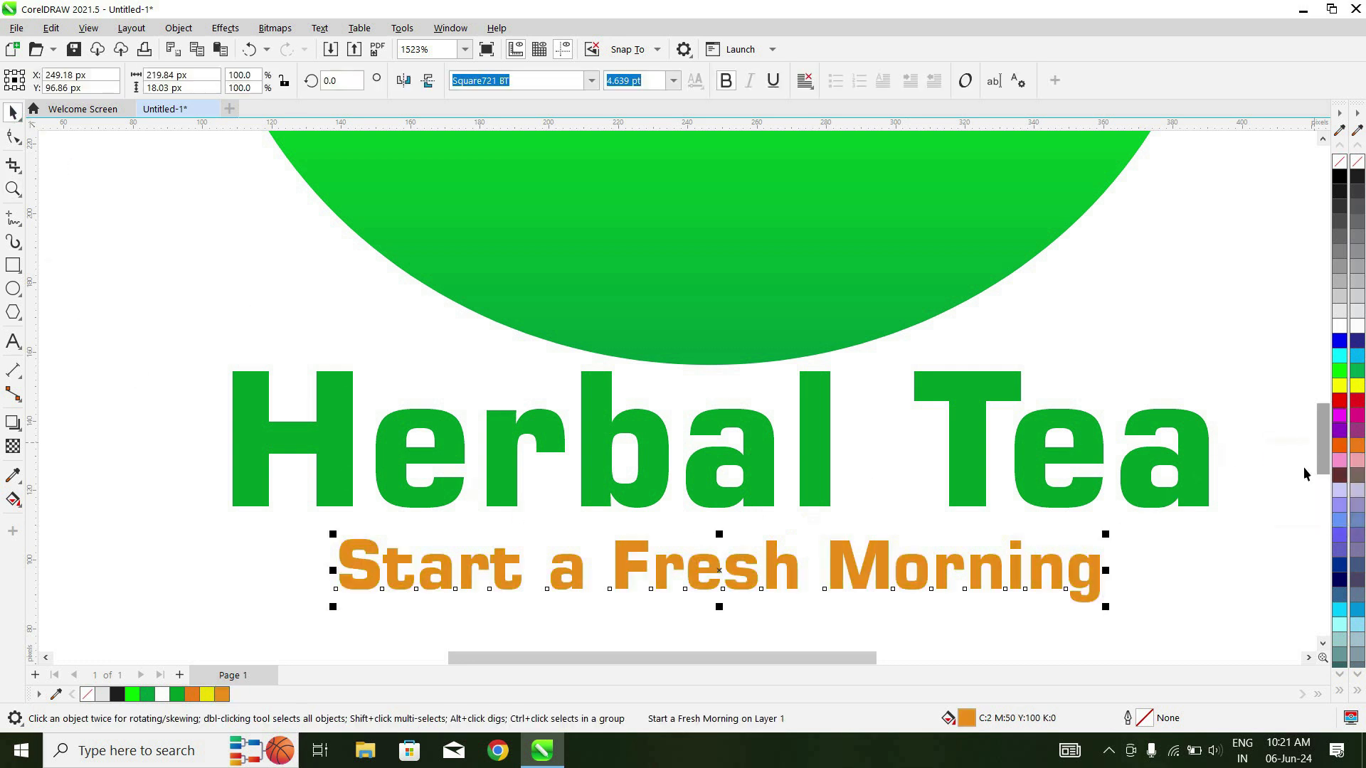
{"action": "key", "text": "shift+F4"}
{"action": "left_click", "coordinate": [1065, 348]}
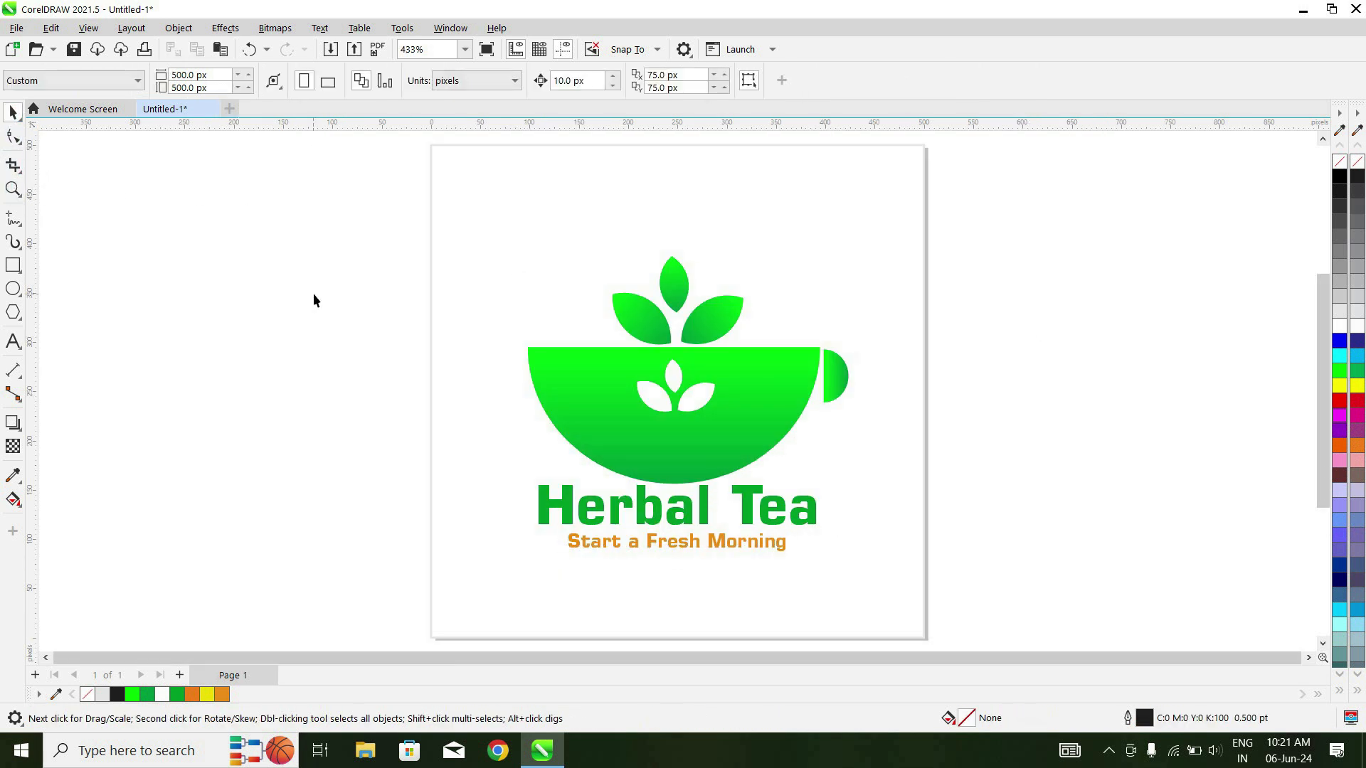
{"action": "left_click_drag", "start_coordinate": [909, 544], "coordinate": [902, 582]}
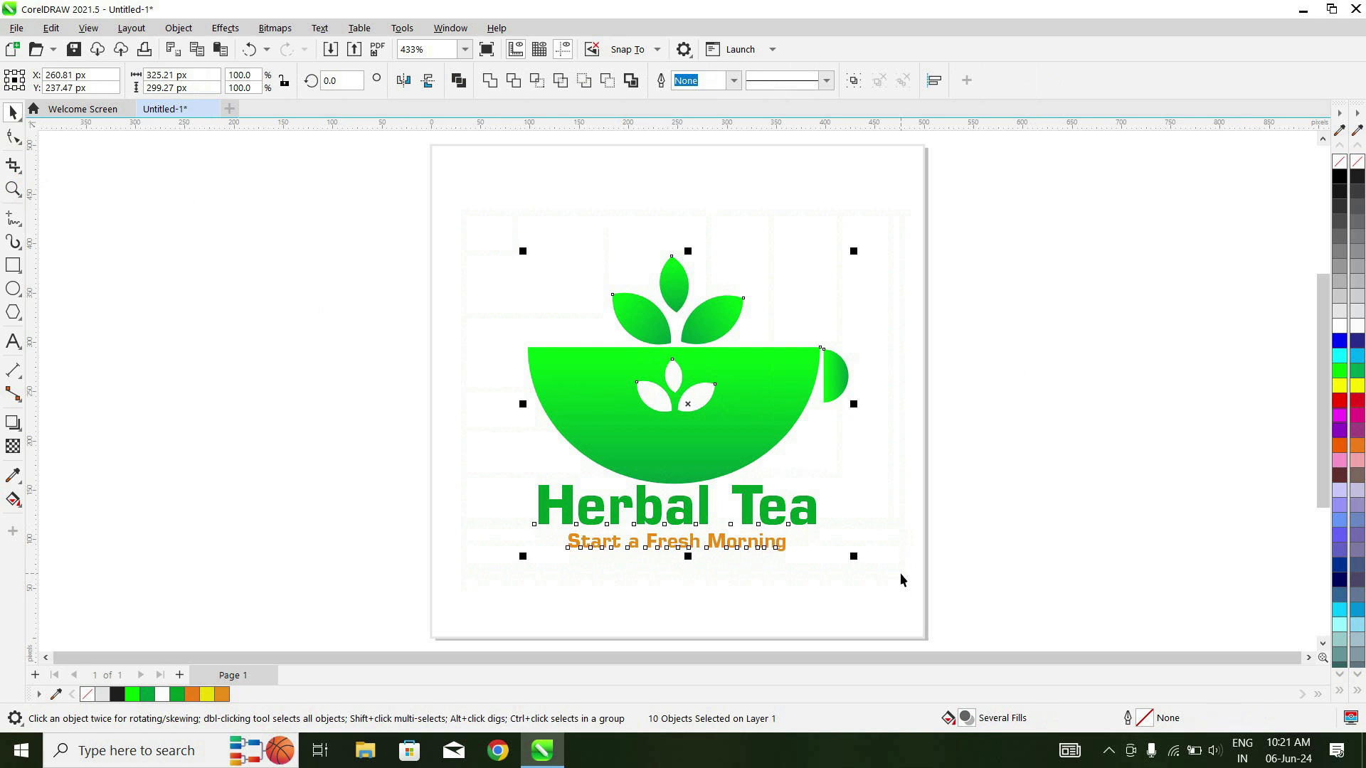
{"action": "left_click", "coordinate": [1076, 548]}
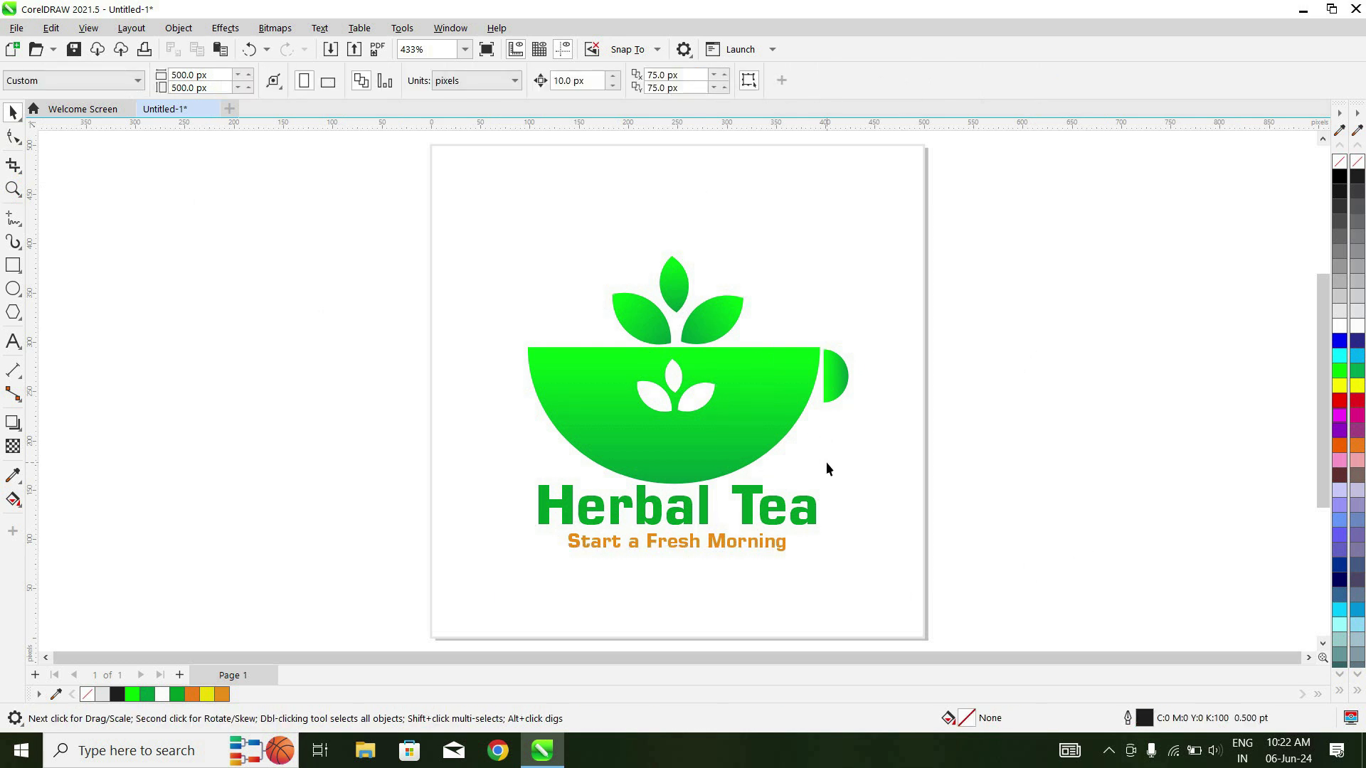